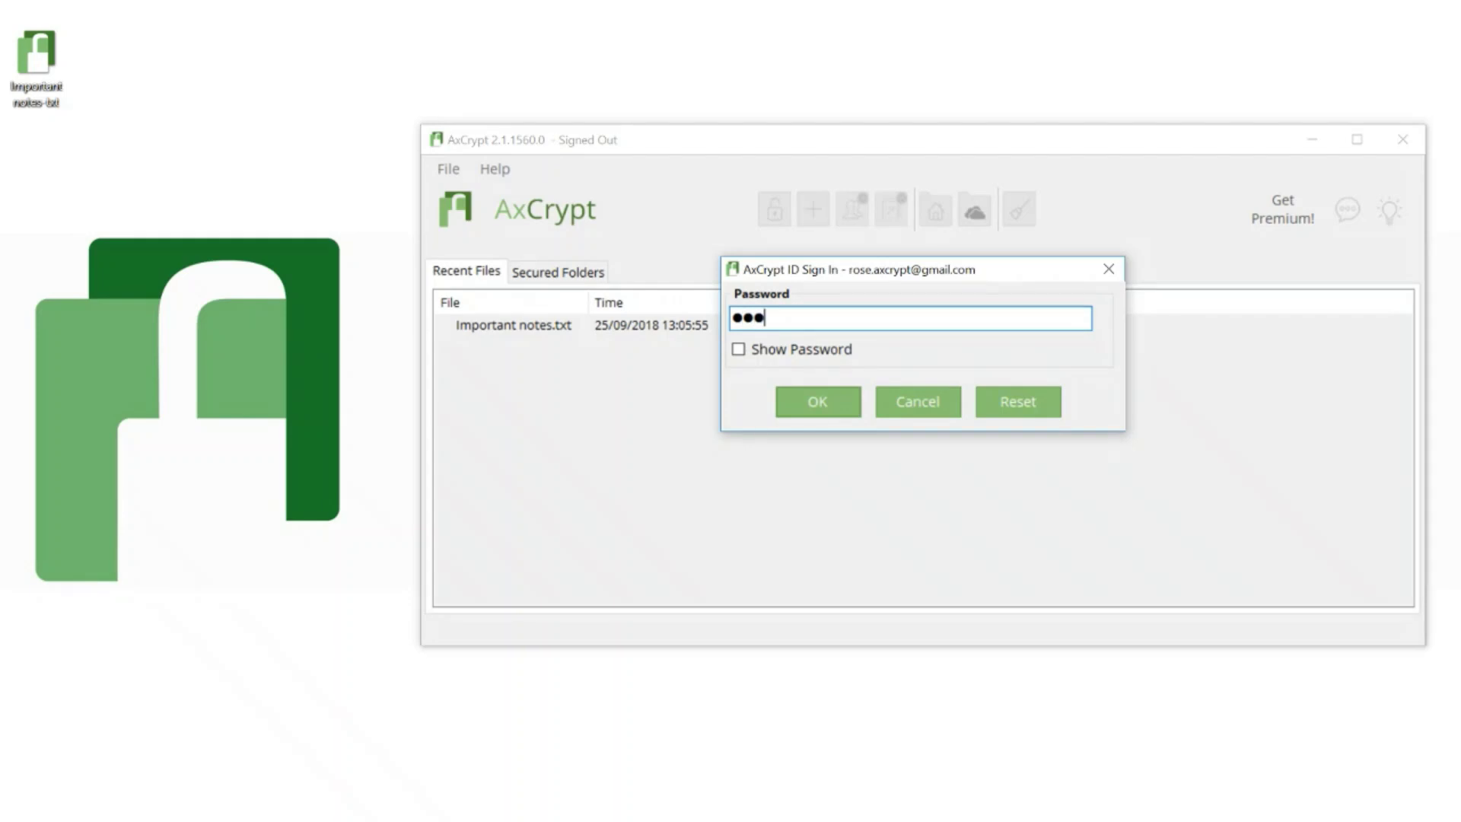
Step: Enter the AxCrypt ID password and attempt to sign in
{"action": "type", "text": "**********"}
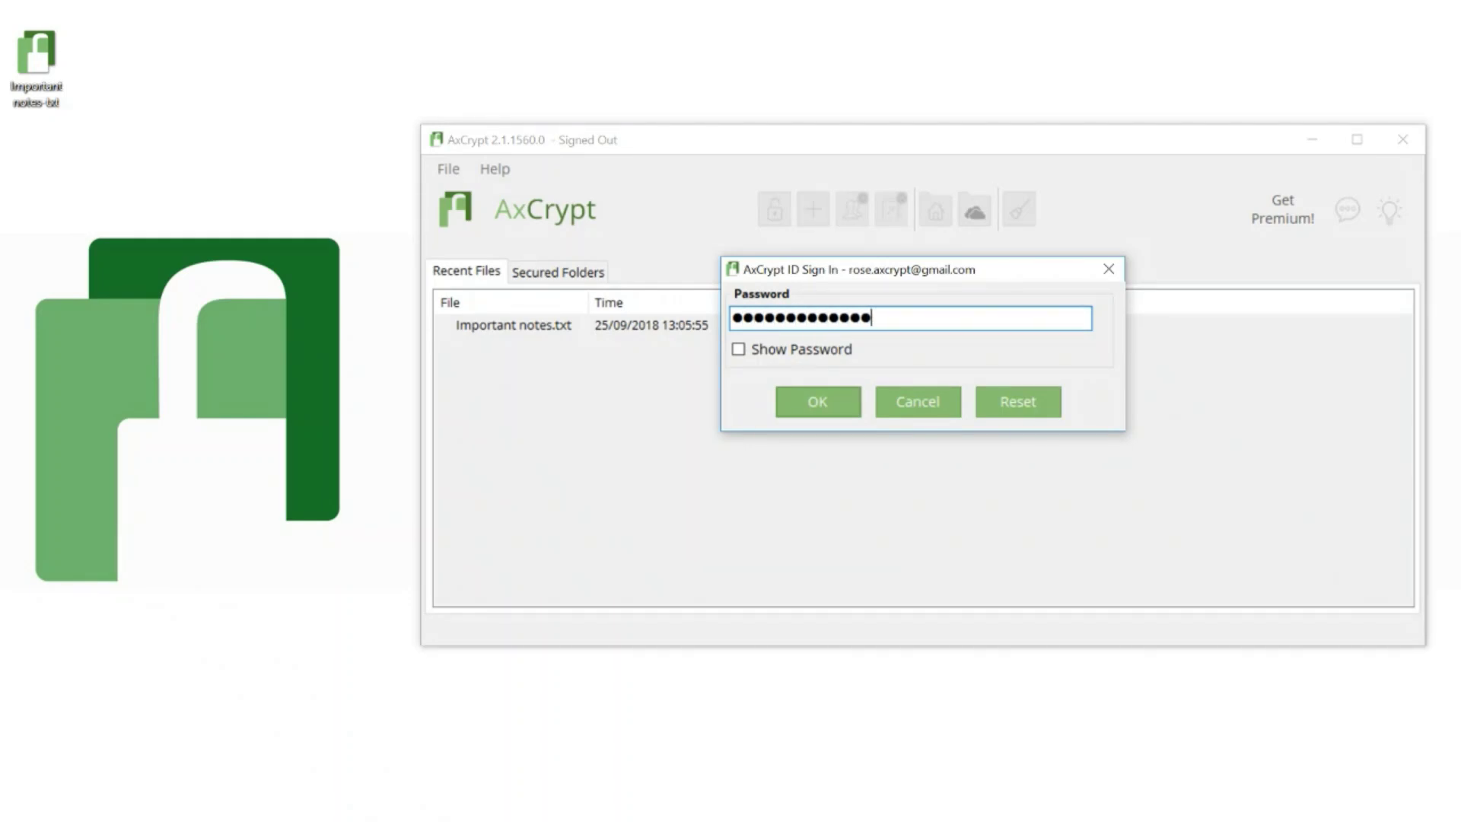
{"action": "type", "text": "***"}
{"action": "mouse_move", "coordinate": [1101, 323]}
{"action": "left_click", "coordinate": [828, 407]}
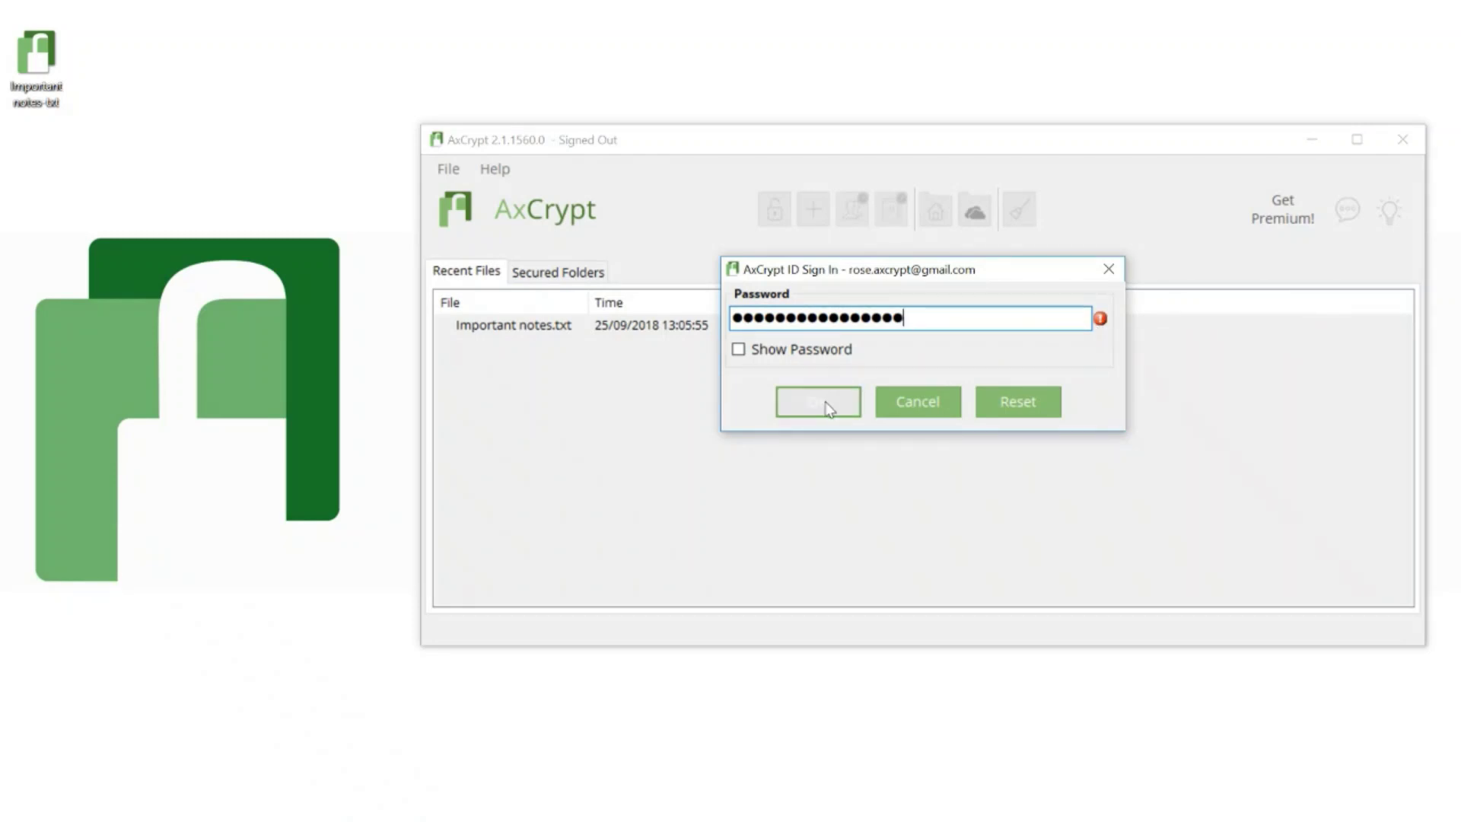
Step: Dismiss the failed sign-in and go to File > Options > Password Reset
{"action": "left_click", "coordinate": [897, 406]}
{"action": "left_click", "coordinate": [437, 172]}
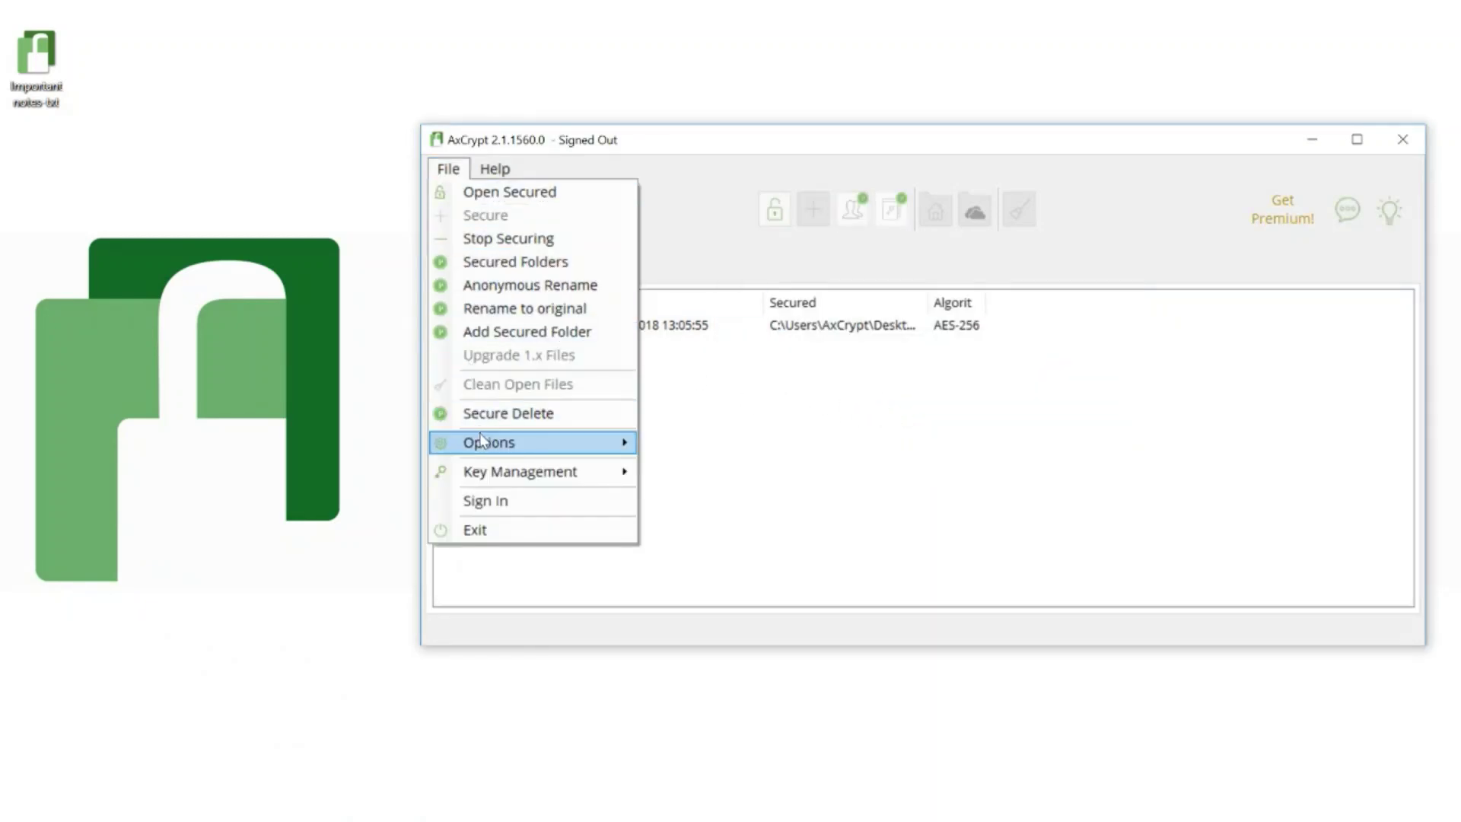
{"action": "mouse_move", "coordinate": [572, 444]}
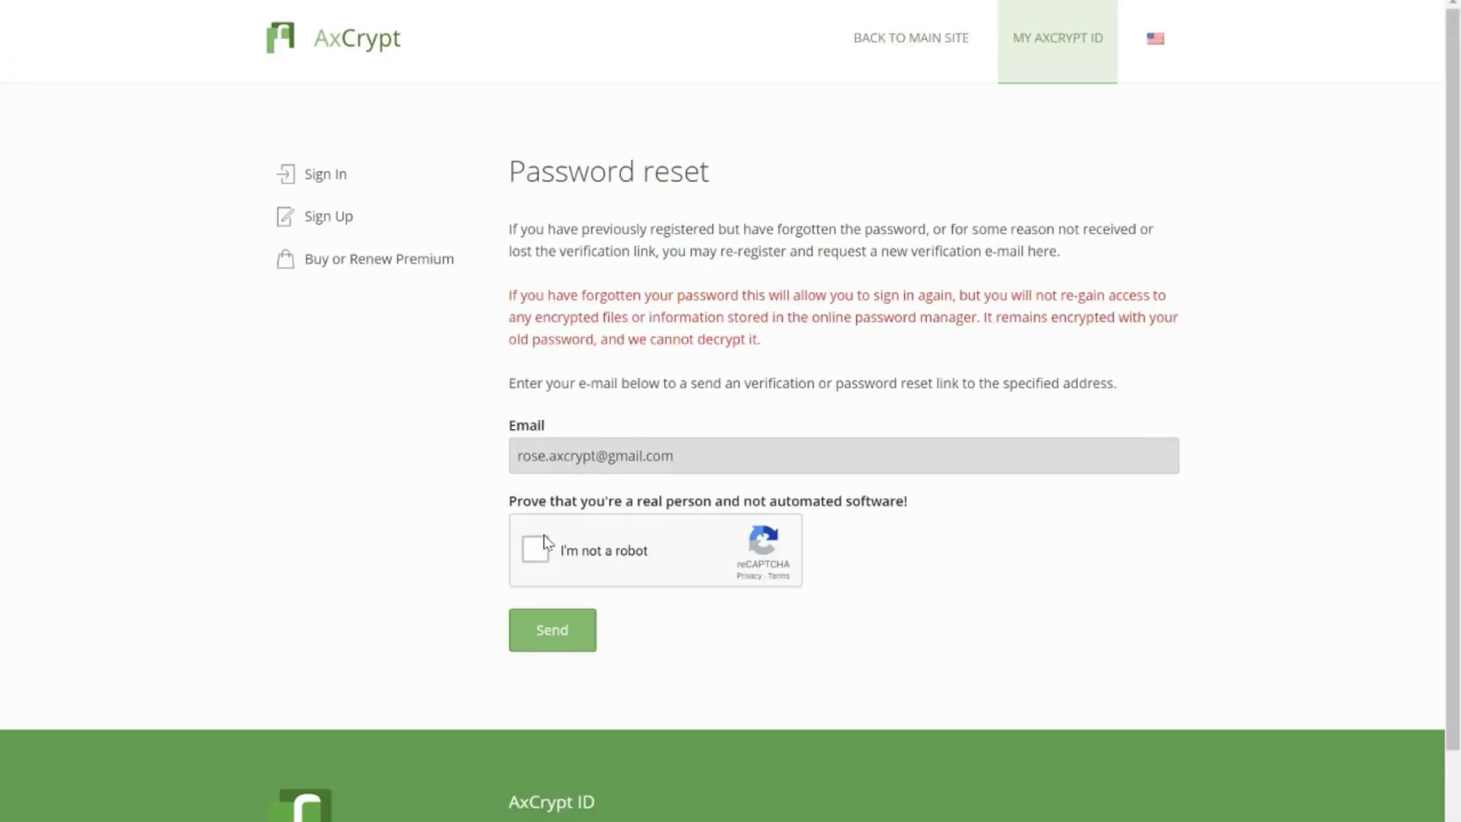
Step: Pass the reCAPTCHA by selecting the four crosswalk tiles, then send the reset link by e-mail
{"action": "left_click", "coordinate": [534, 550]}
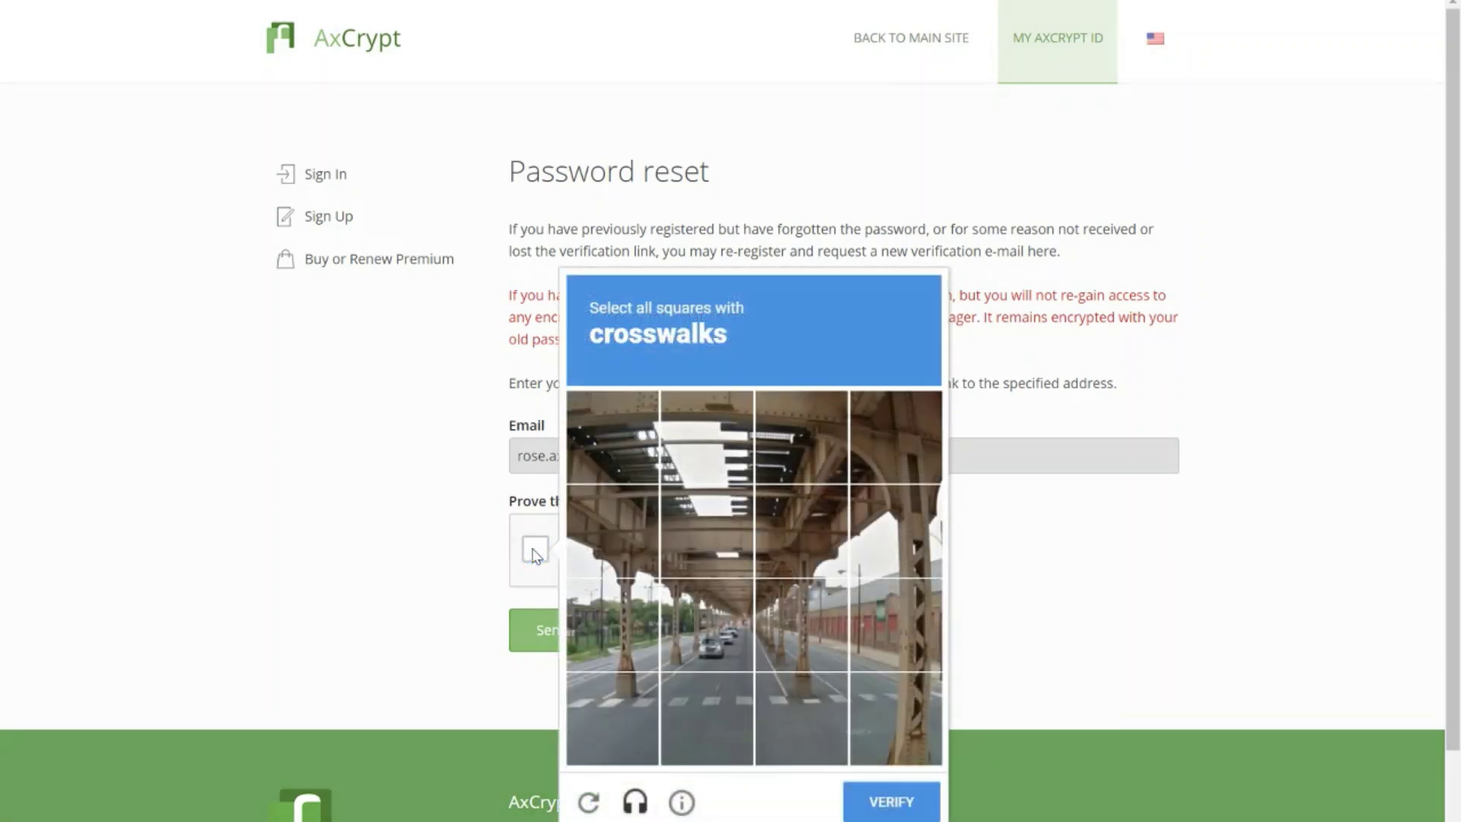
{"action": "left_click", "coordinate": [601, 678]}
{"action": "left_click", "coordinate": [694, 685]}
{"action": "left_click", "coordinate": [807, 692]}
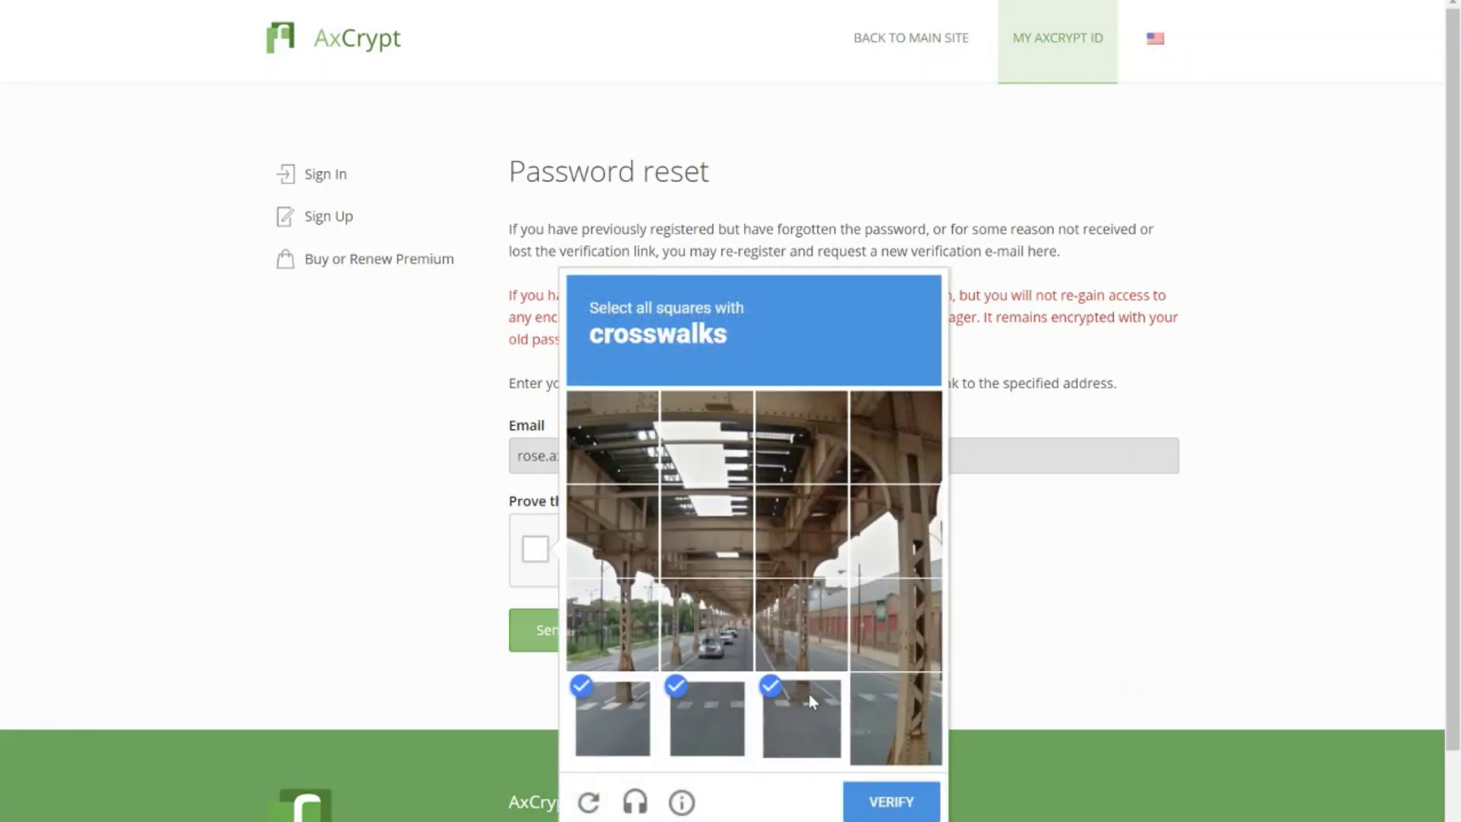
{"action": "left_click", "coordinate": [895, 693]}
{"action": "left_click", "coordinate": [883, 799]}
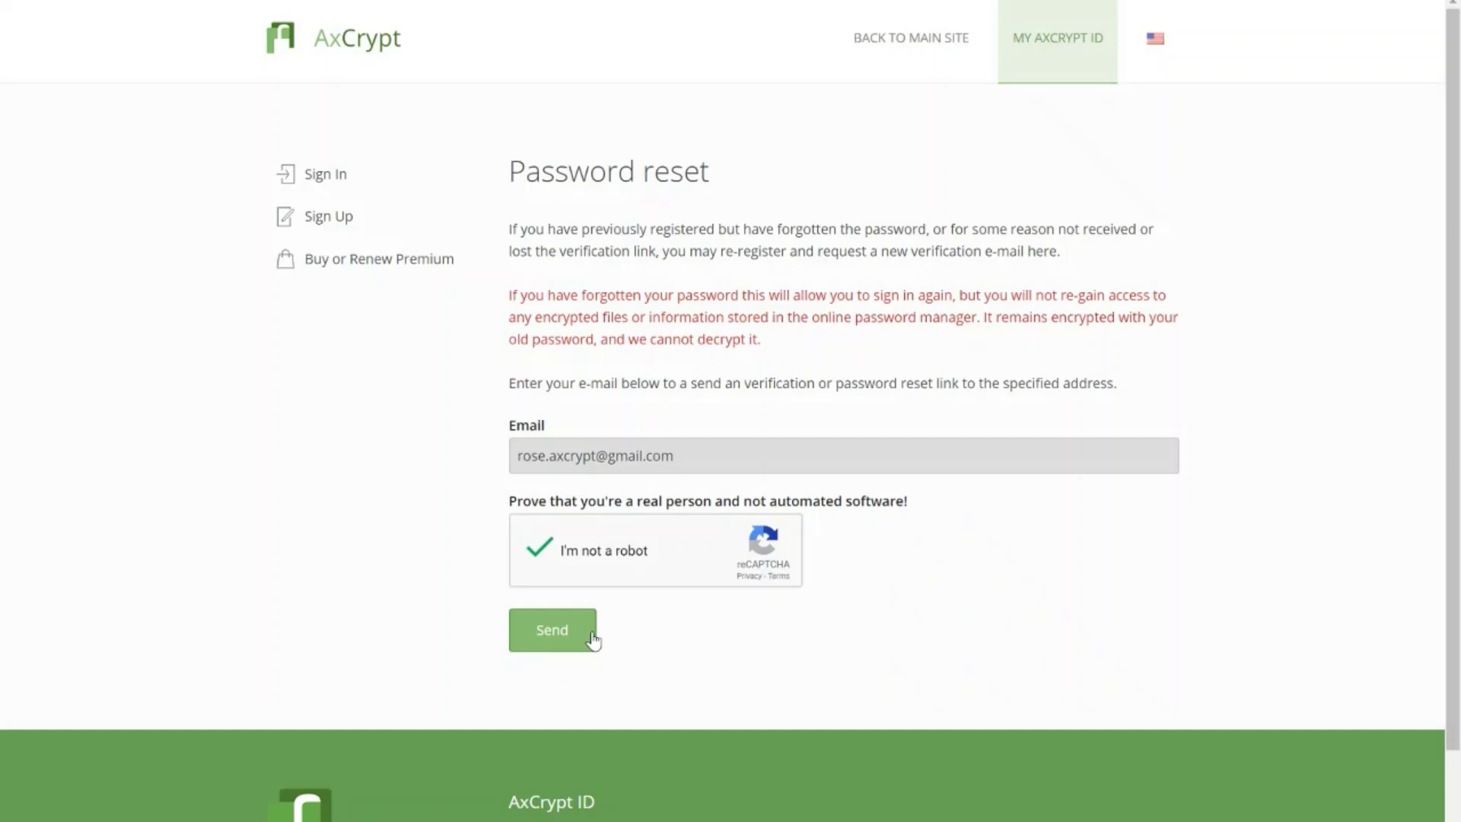
{"action": "left_click", "coordinate": [574, 637]}
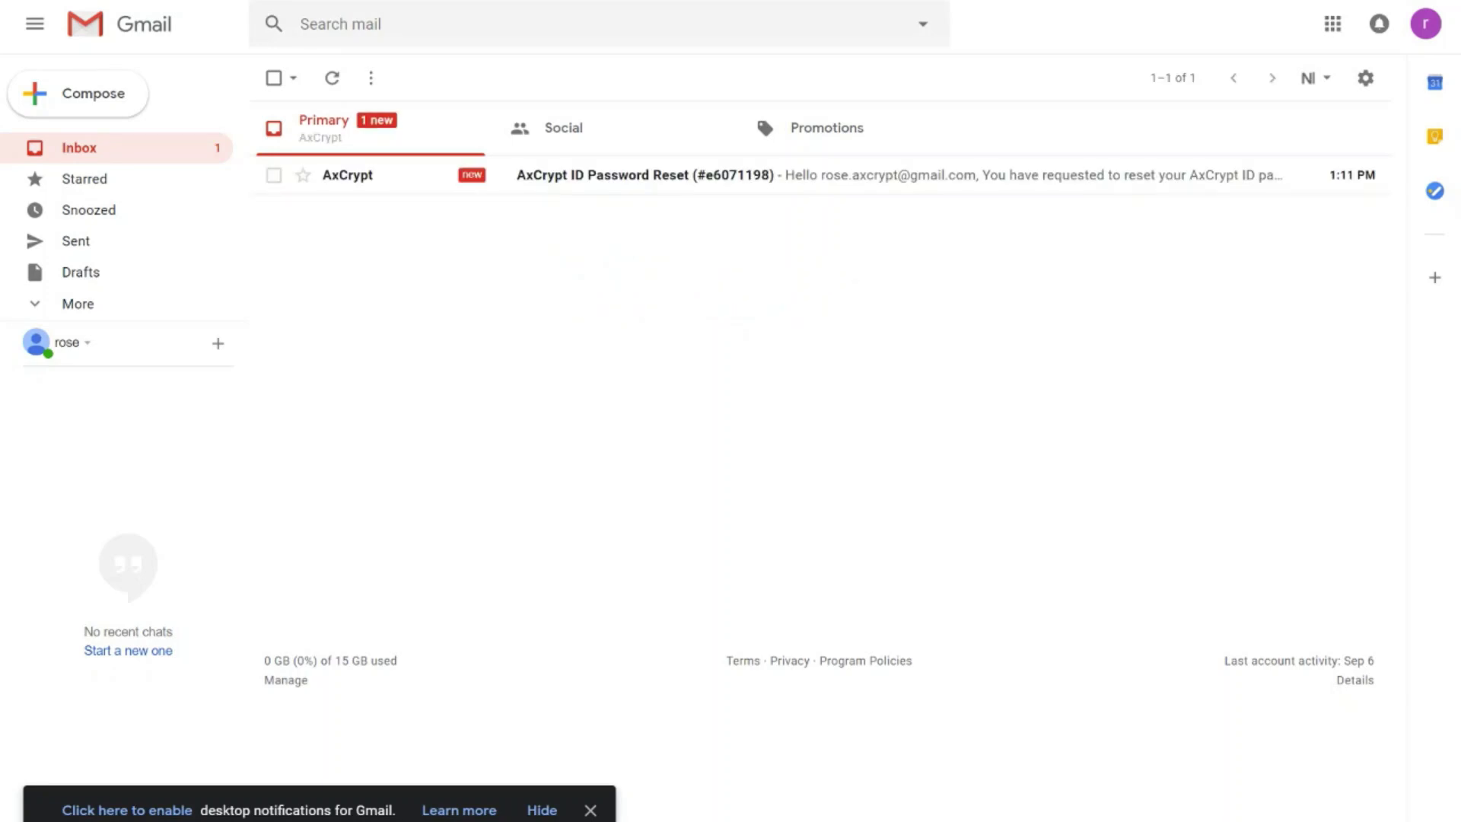
Step: Open the AxCrypt ID Password Reset e-mail in Gmail and follow its Reset password link
{"action": "left_click", "coordinate": [590, 187]}
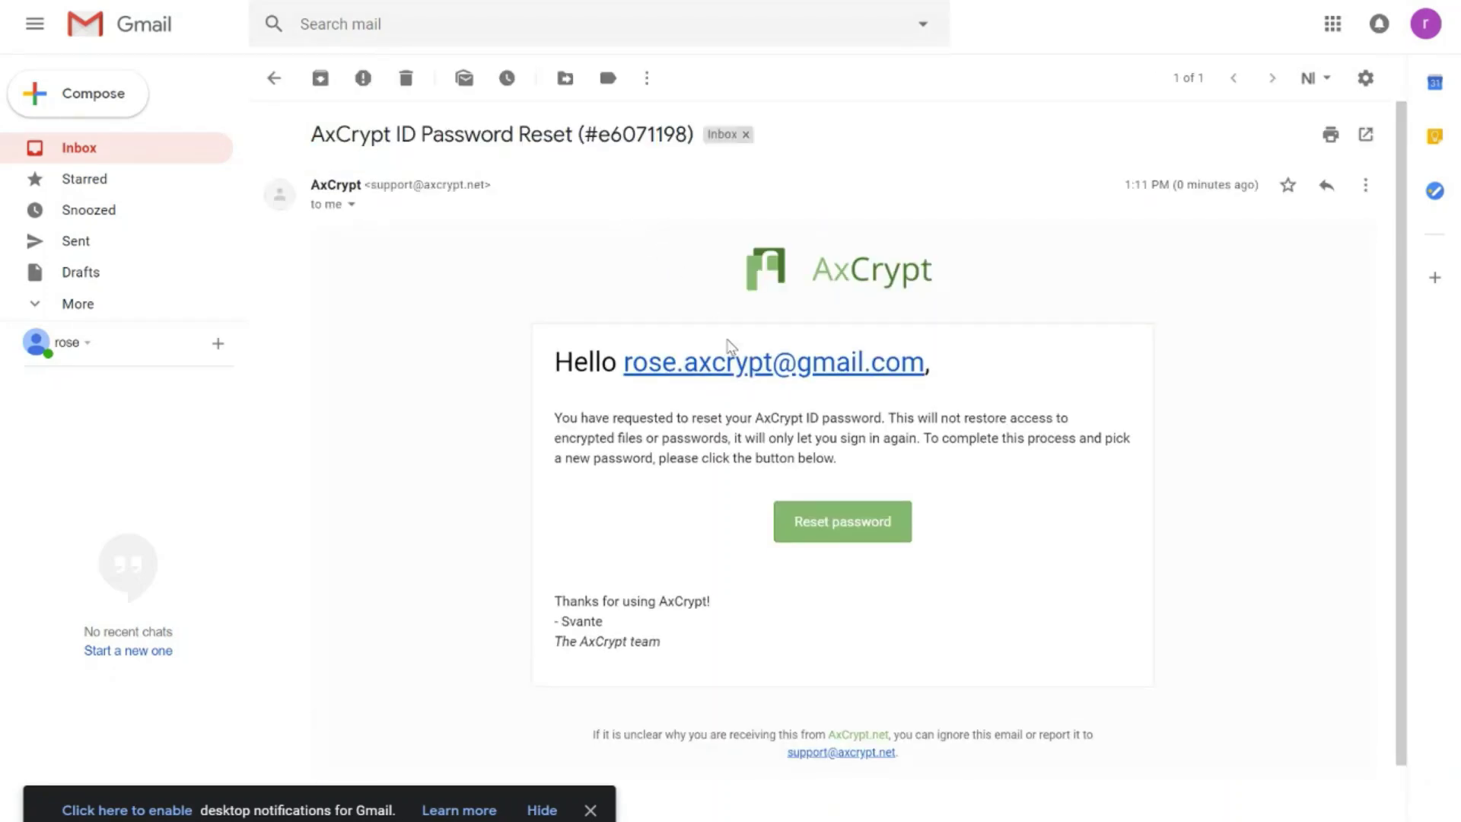
{"action": "left_click", "coordinate": [823, 524]}
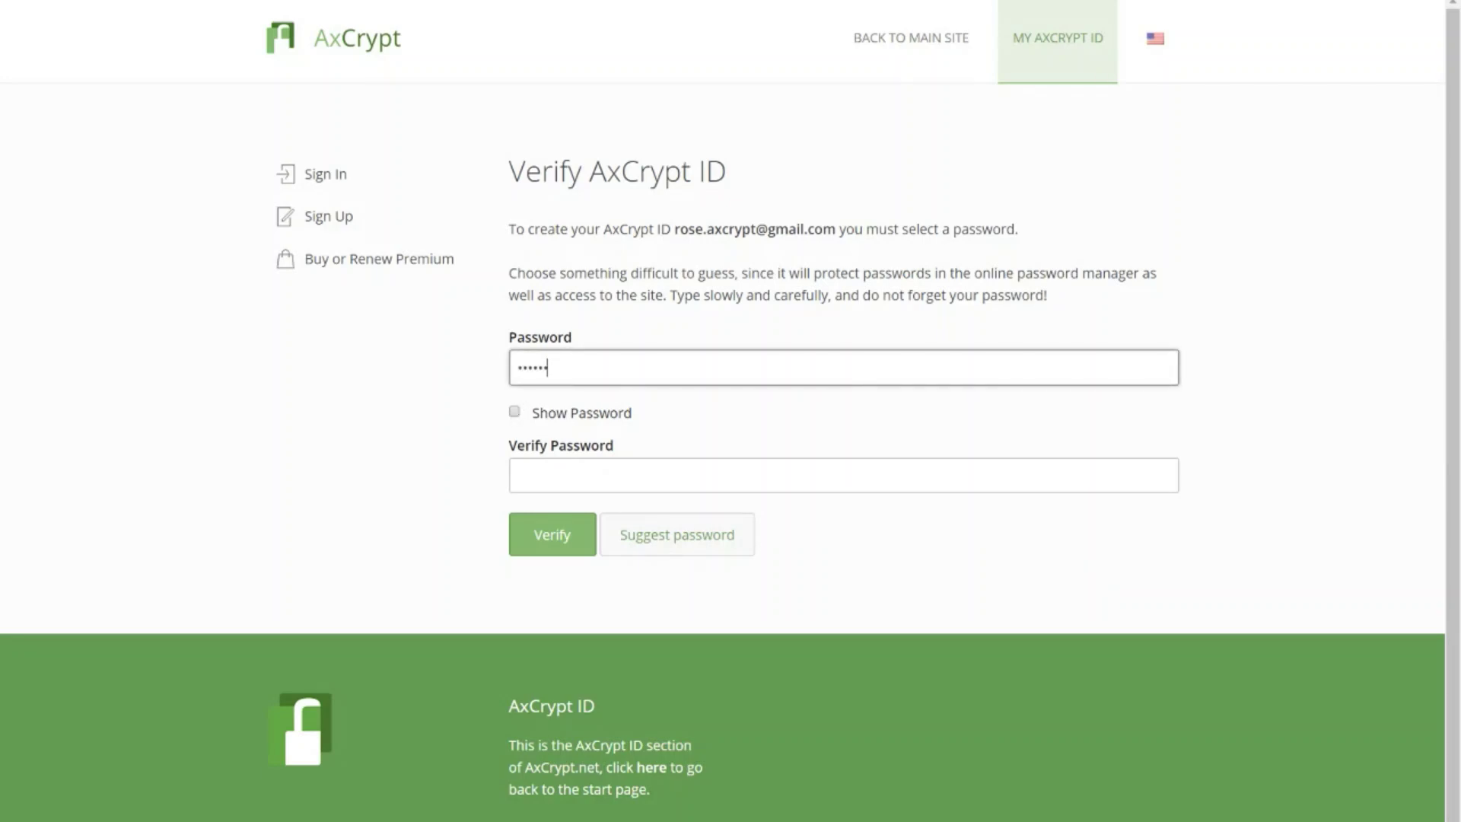
Step: Enter and confirm the new AxCrypt ID password, verify it, and decline the browser's save-password offer
{"action": "type", "text": "••••••••"}
{"action": "left_click", "coordinate": [843, 475]}
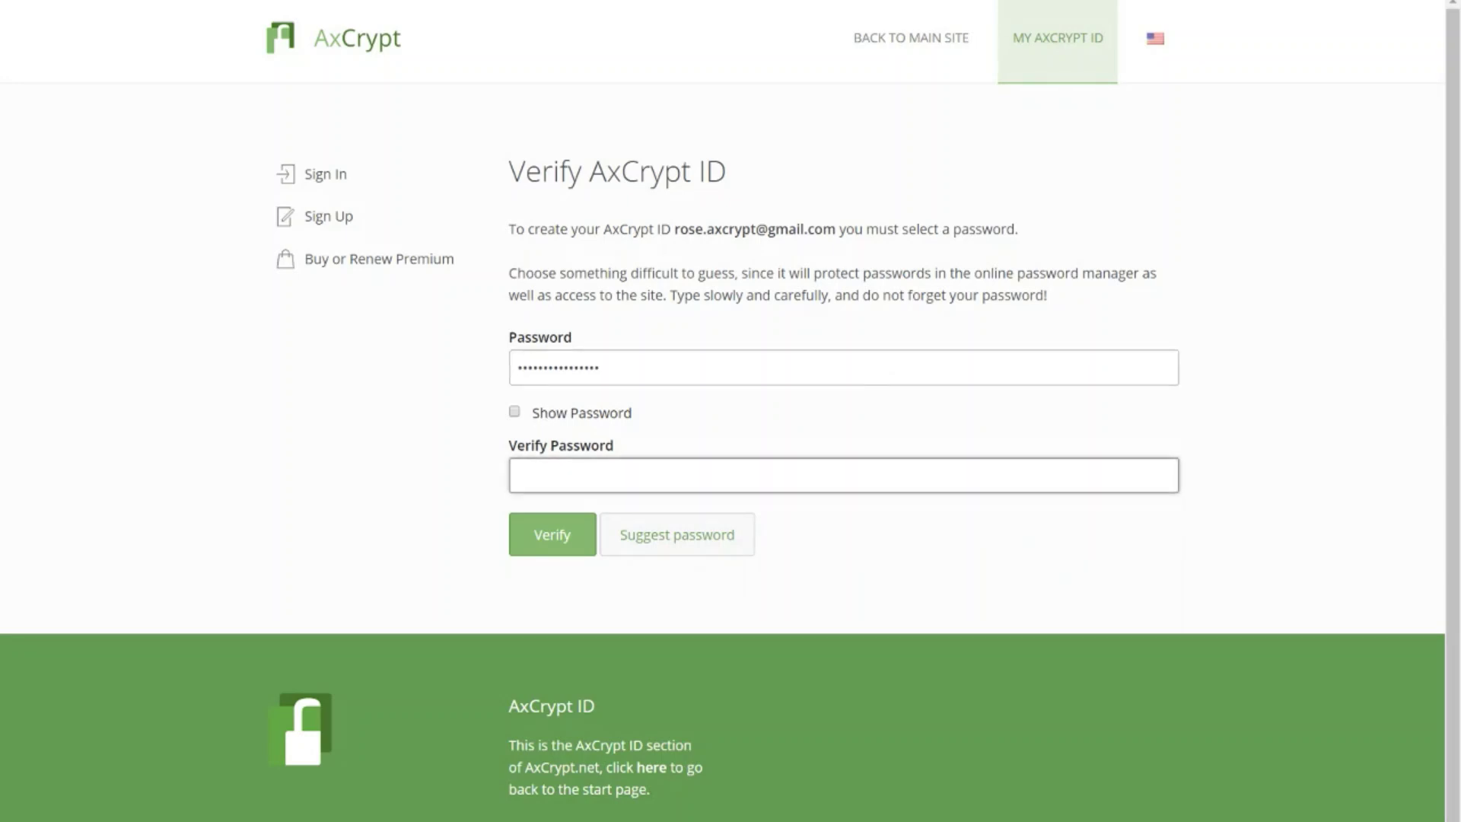
{"action": "type", "text": "••••••••••••••••"}
{"action": "left_click", "coordinate": [541, 532]}
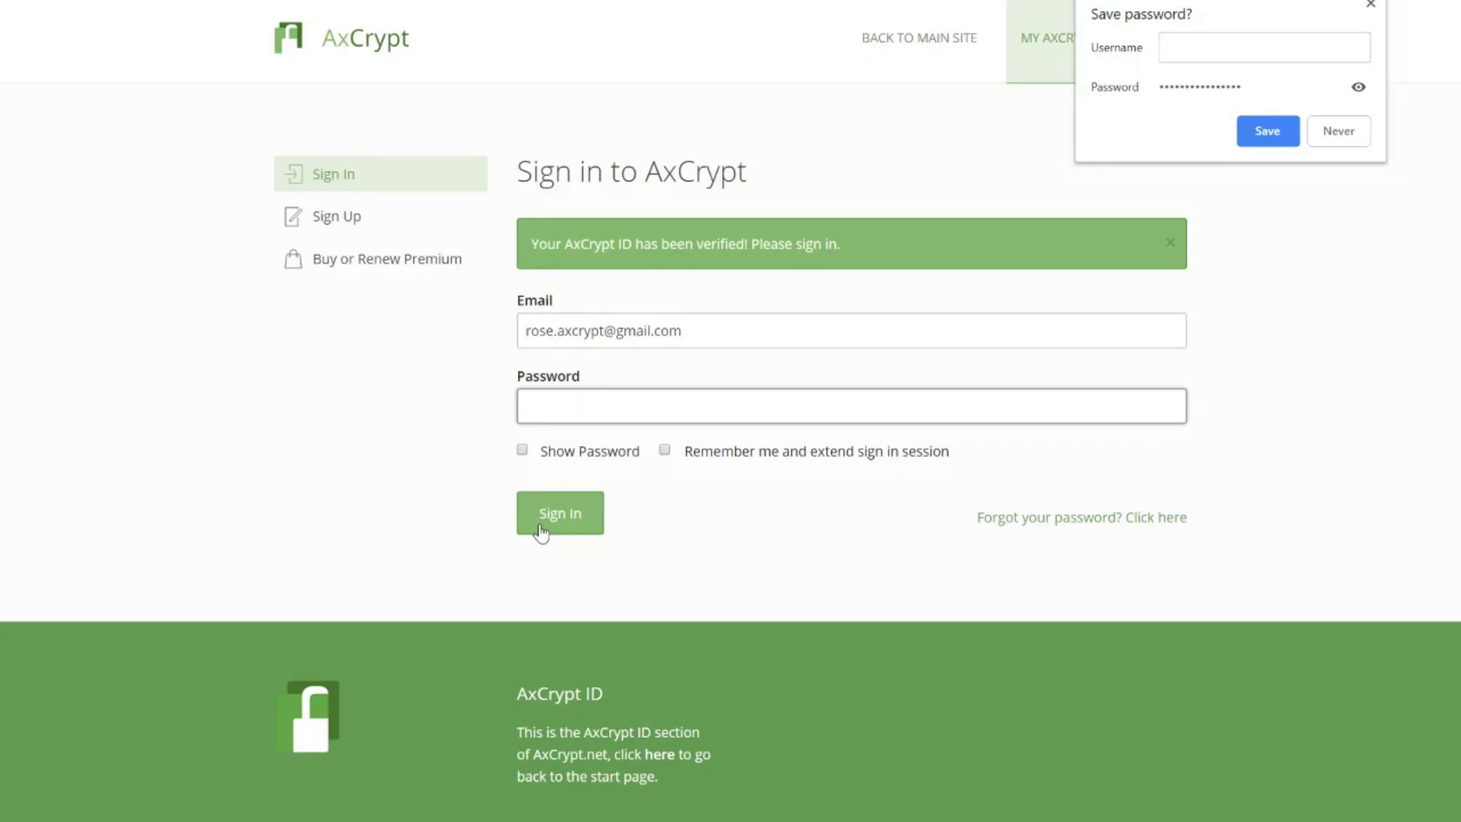
{"action": "left_click", "coordinate": [1268, 131]}
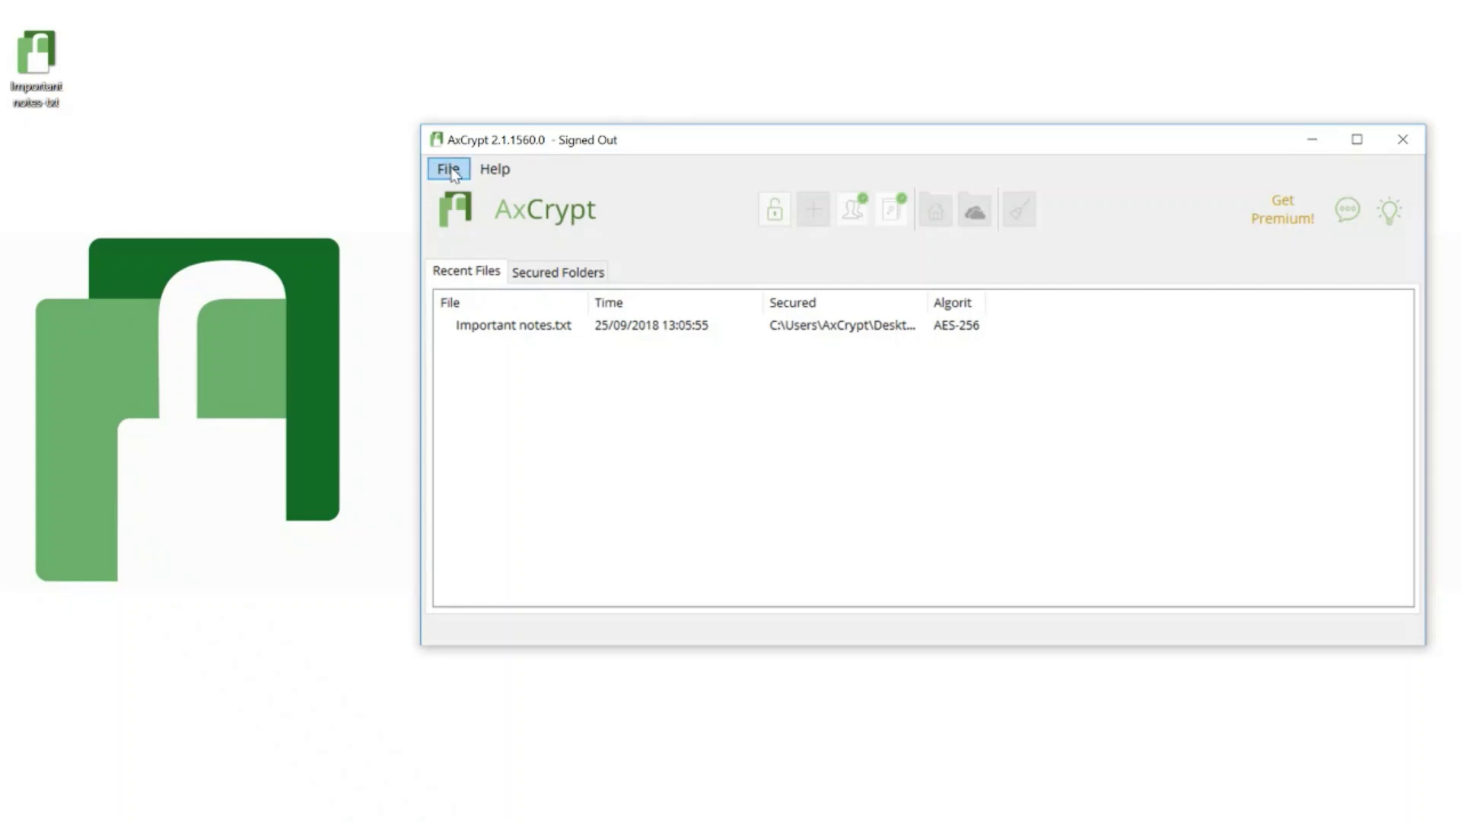
Step: Sign in via File > Sign In, accepting 'I will not forget my password!', using the new password
{"action": "left_click", "coordinate": [448, 168]}
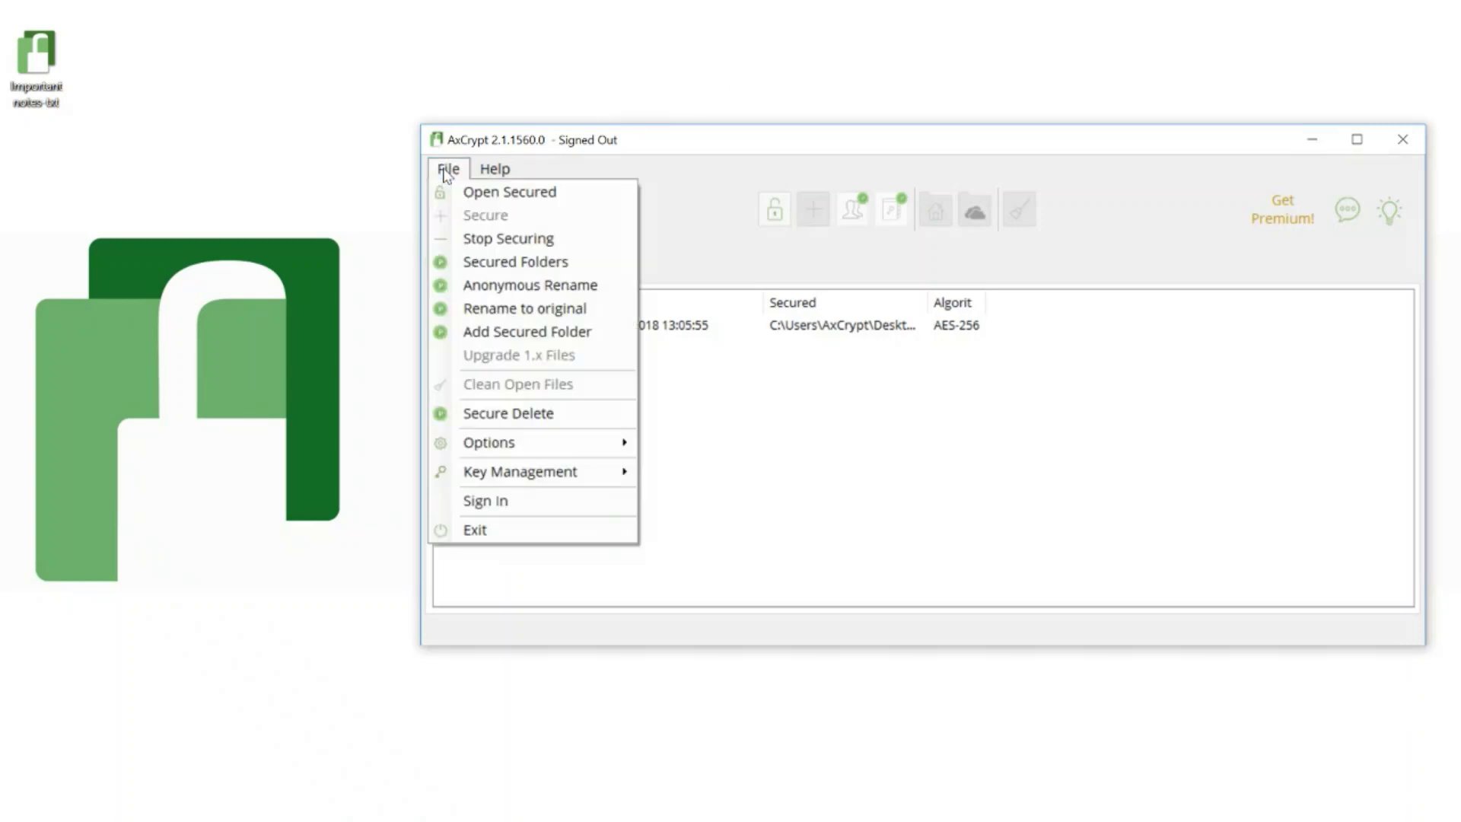
{"action": "left_click", "coordinate": [488, 501]}
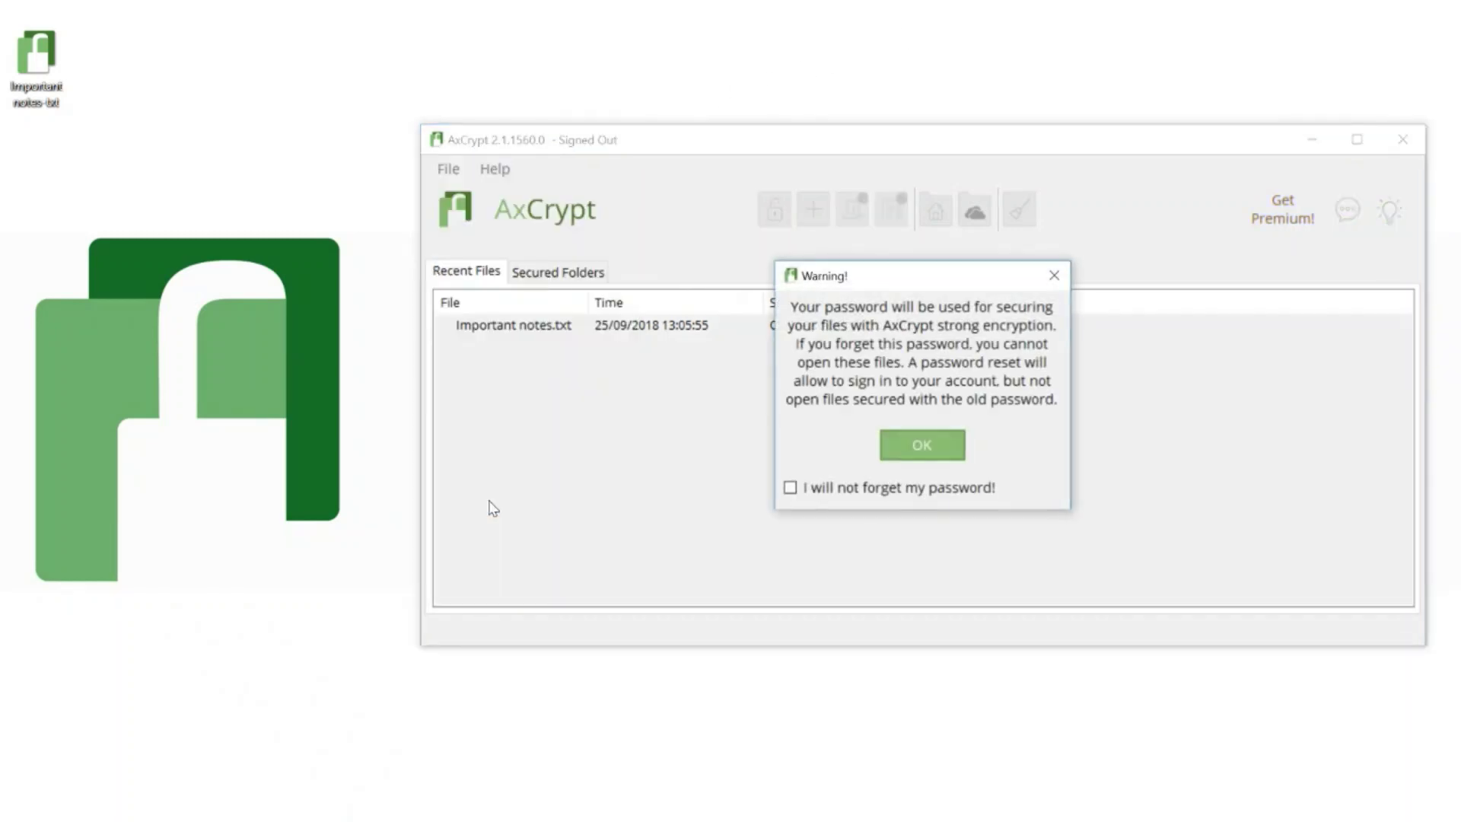
{"action": "left_click", "coordinate": [913, 488]}
{"action": "left_click", "coordinate": [910, 455]}
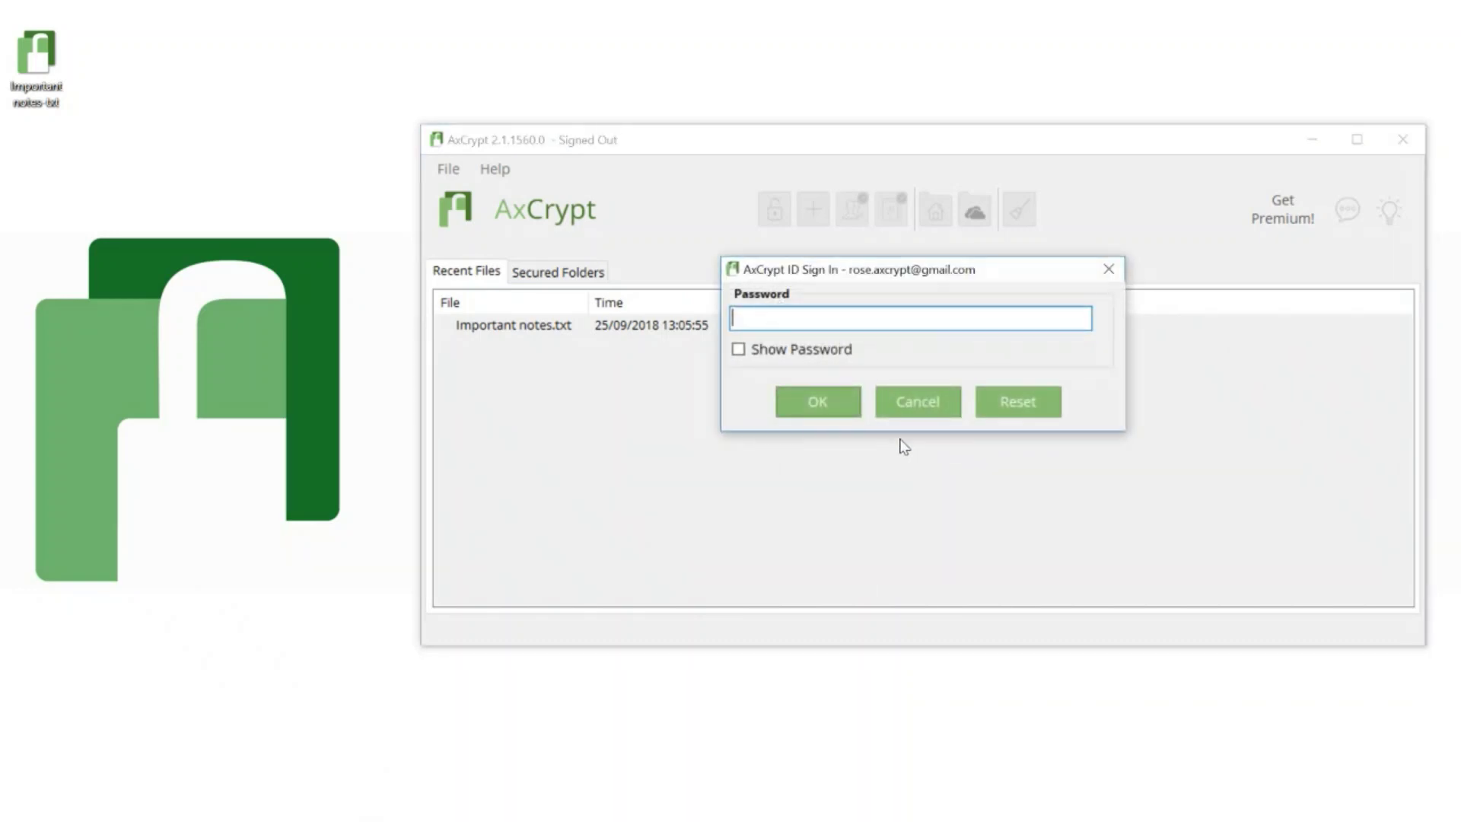
{"action": "type", "text": "****************"}
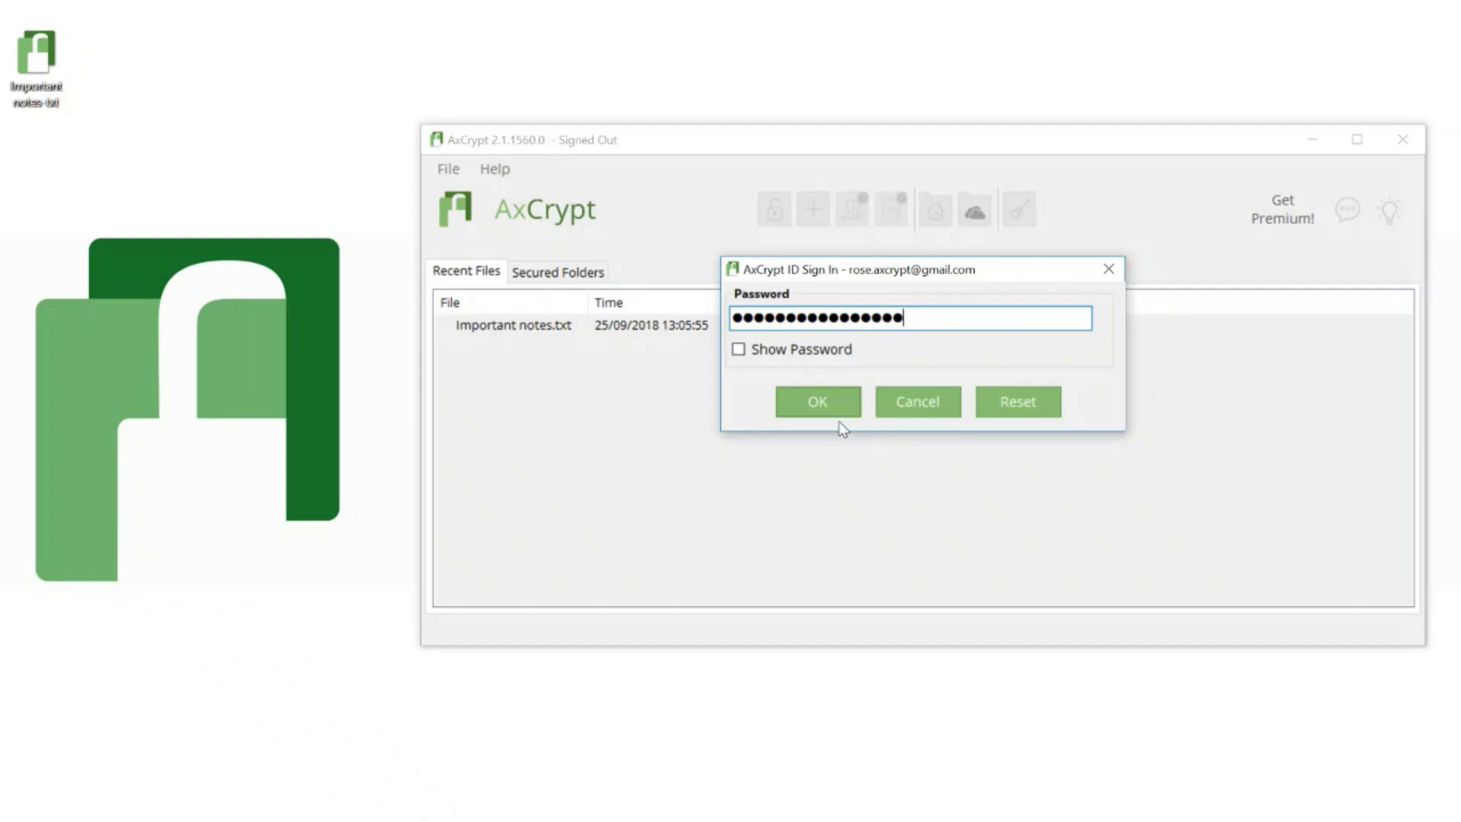
{"action": "left_click", "coordinate": [815, 411]}
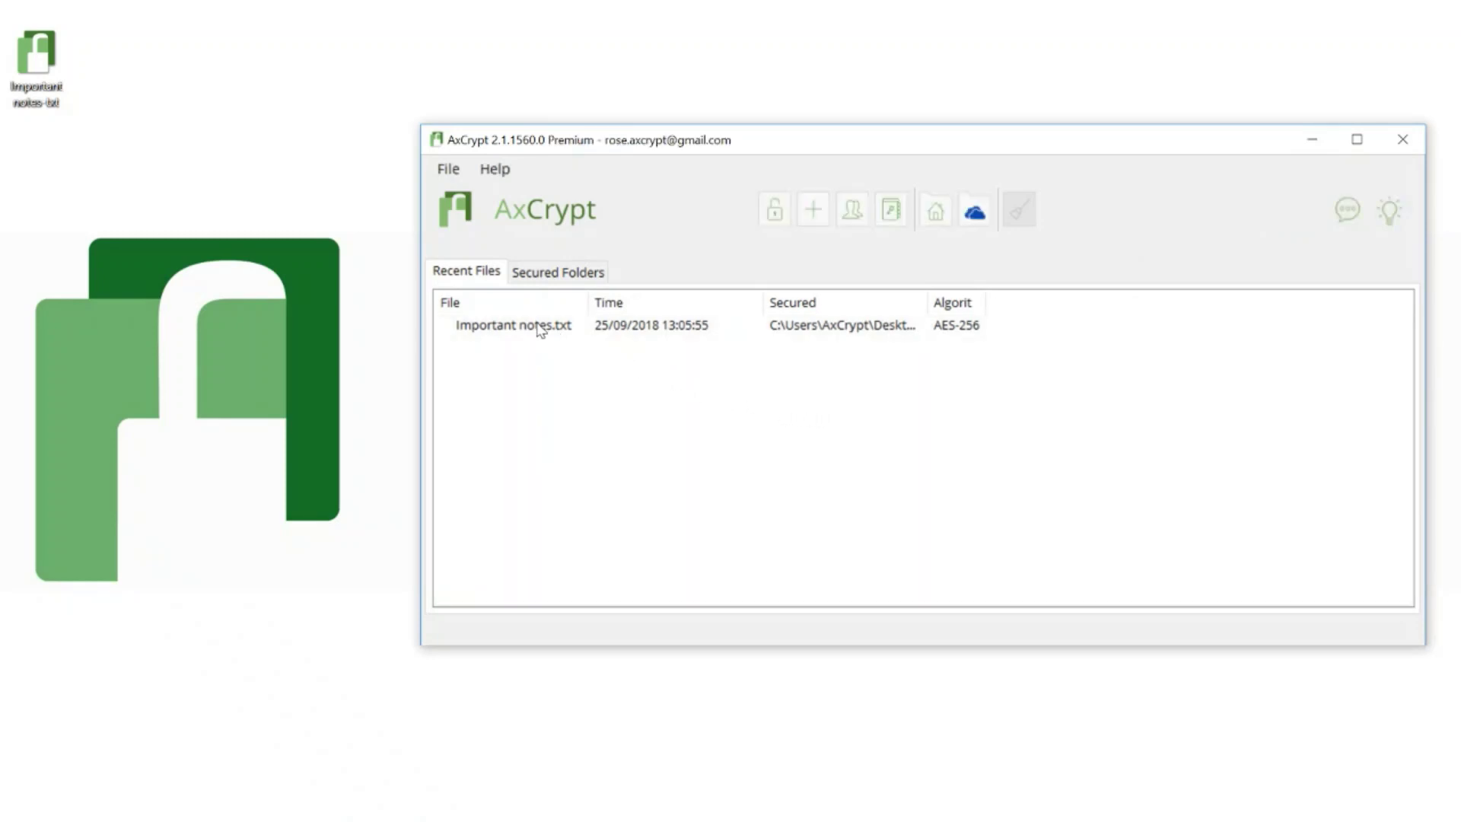
Step: Open the encrypted Important notes.txt and submit a password to unlock it
{"action": "double_click", "coordinate": [538, 327]}
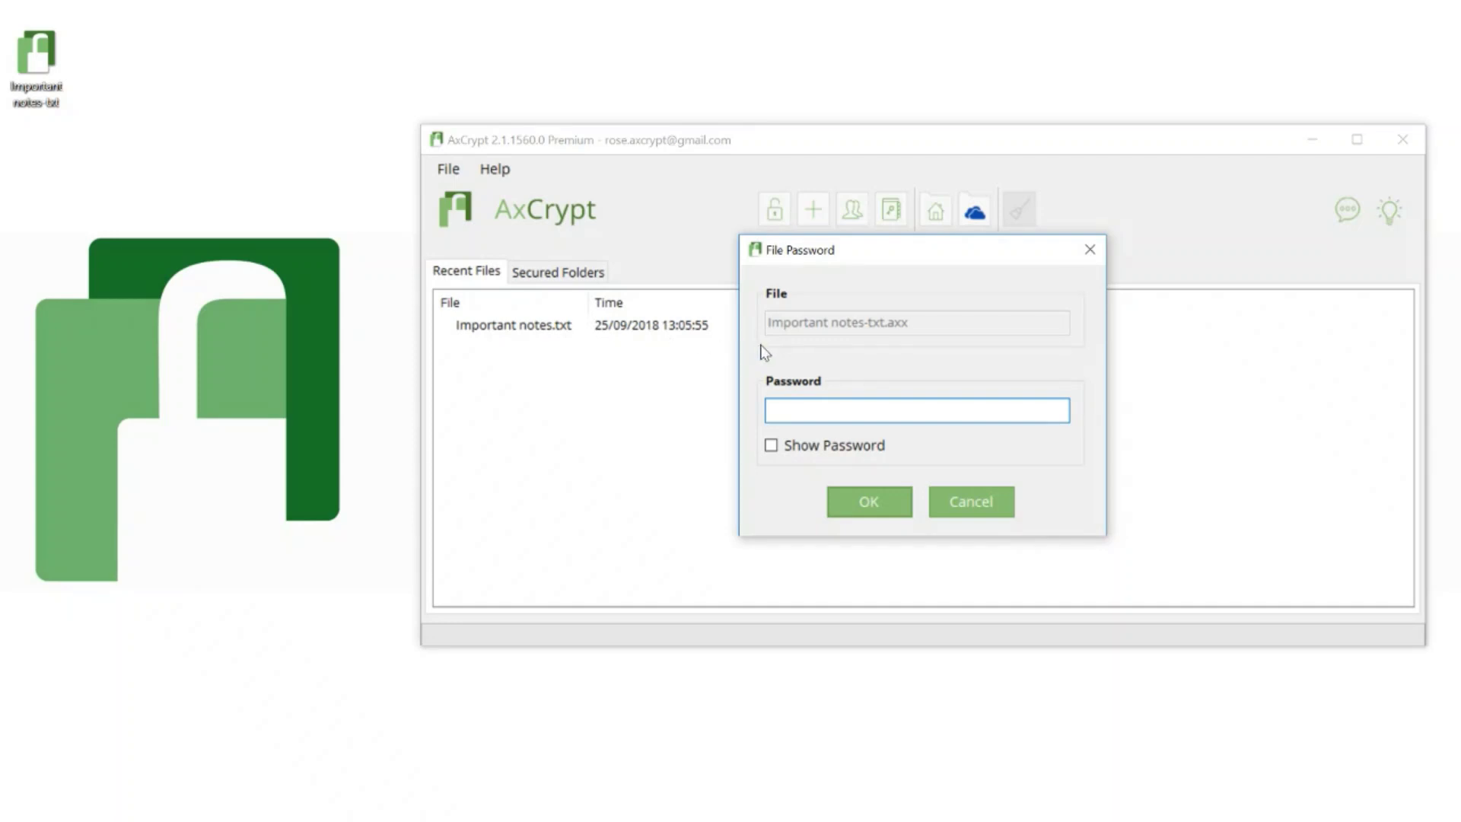
{"action": "type", "text": "••••••••••••••••"}
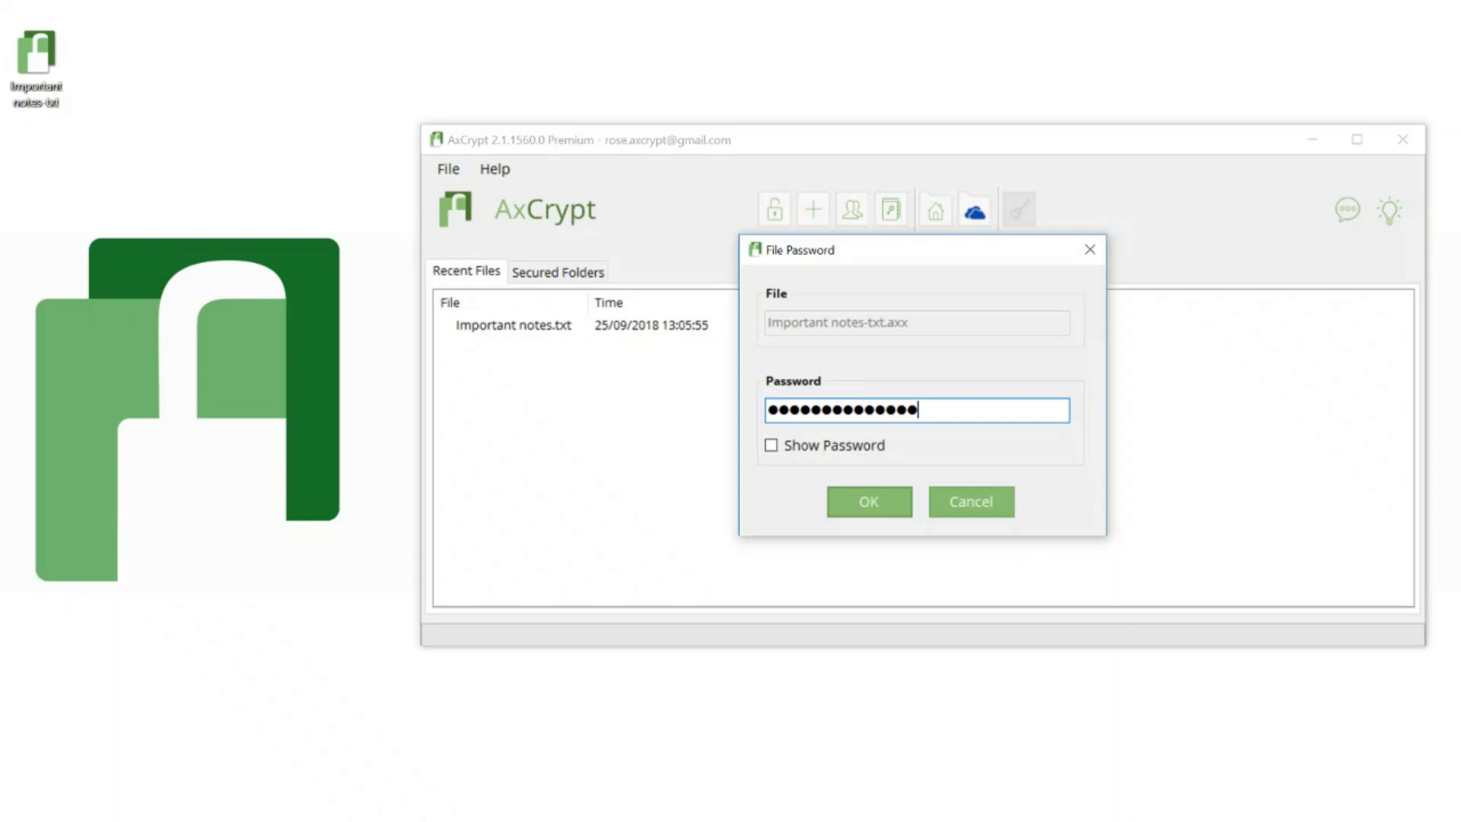
{"action": "left_click", "coordinate": [871, 492]}
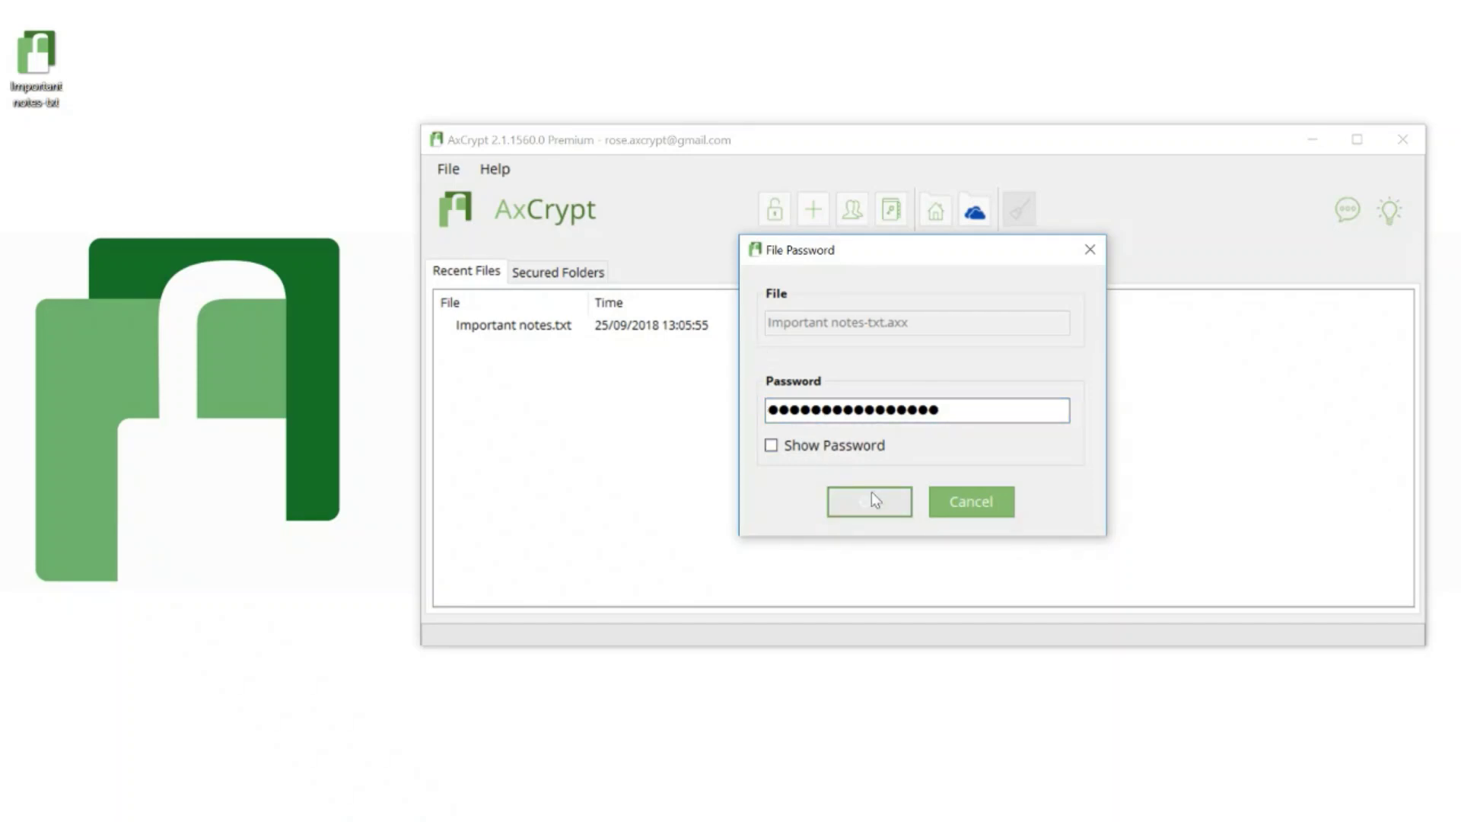
{"action": "mouse_move", "coordinate": [1076, 415]}
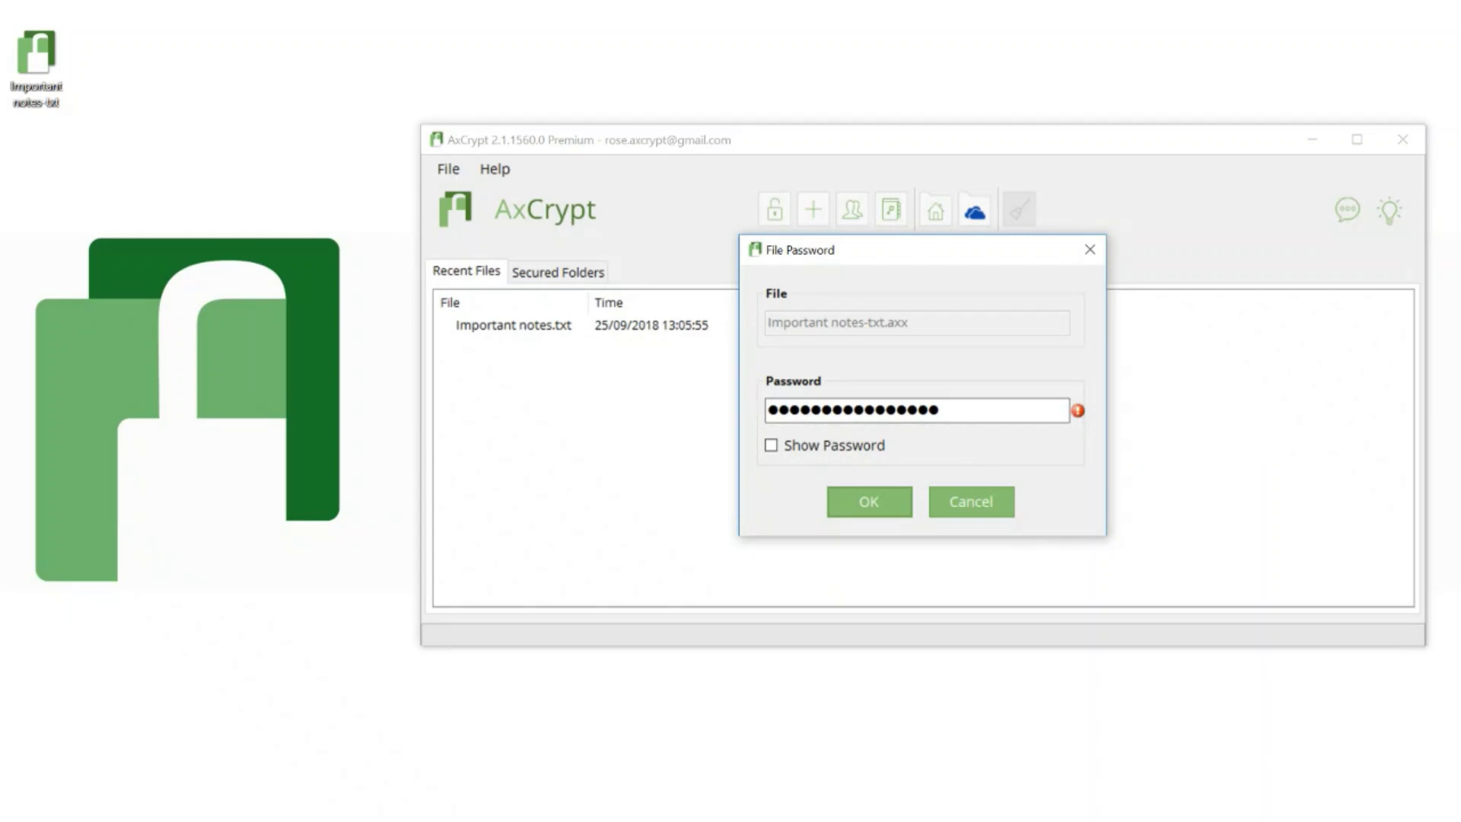
Step: Clear the File Password field and retype the file's password
{"action": "key", "text": "ctrl+a"}
{"action": "key", "text": "BackSpace"}
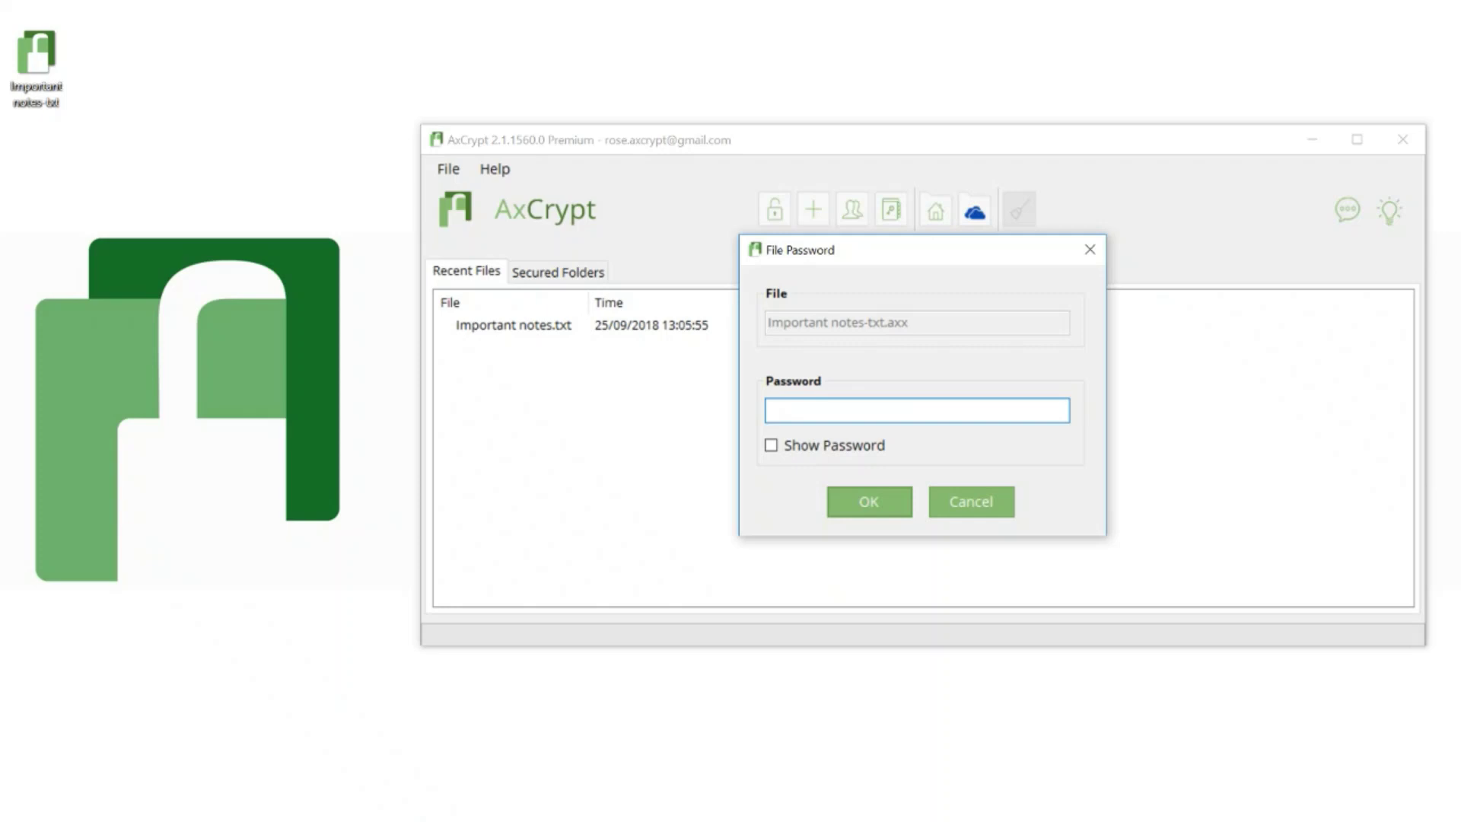
{"action": "key", "text": "ctrl+z"}
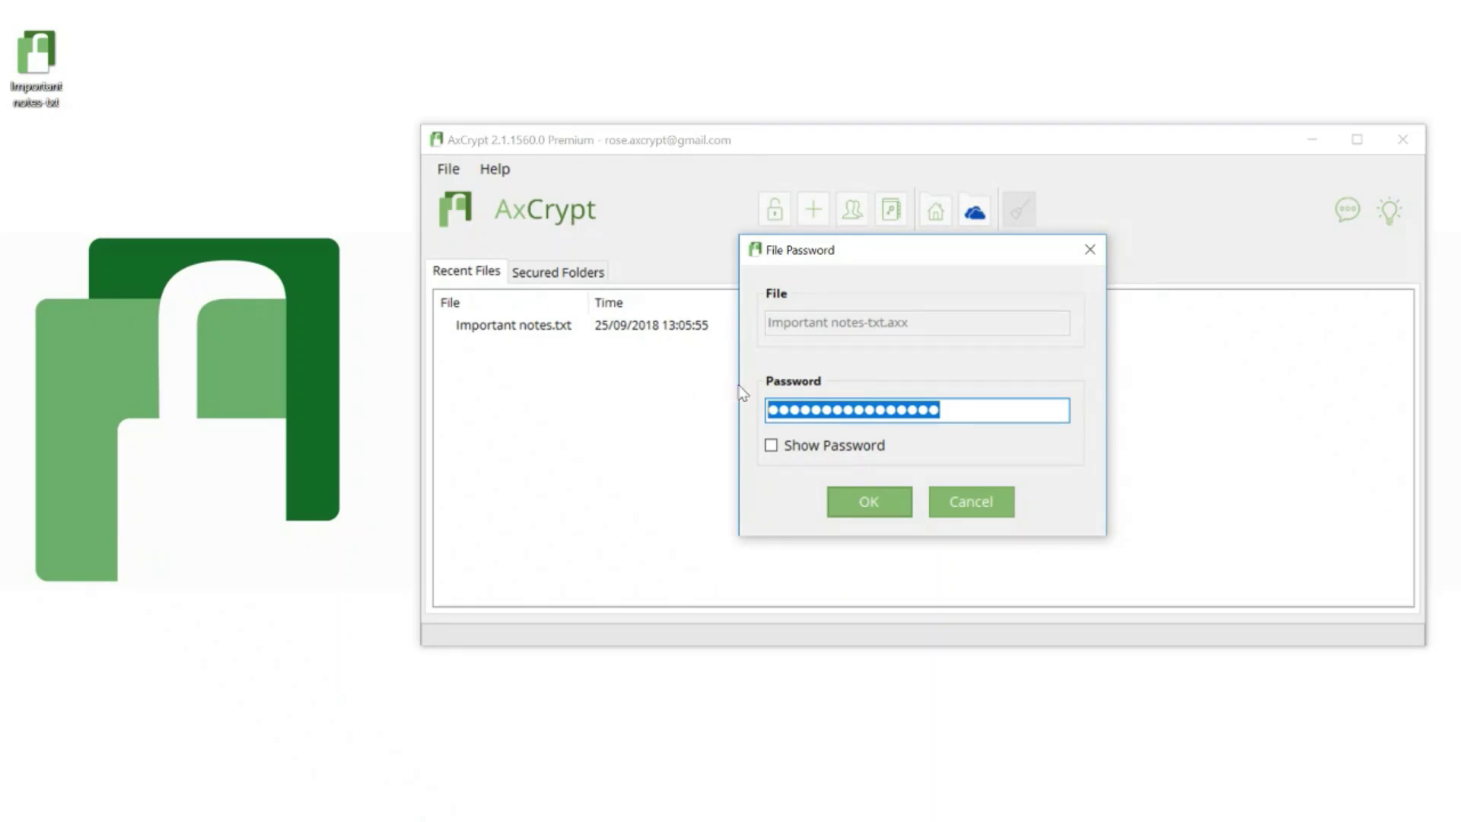
{"action": "key", "text": "BackSpace"}
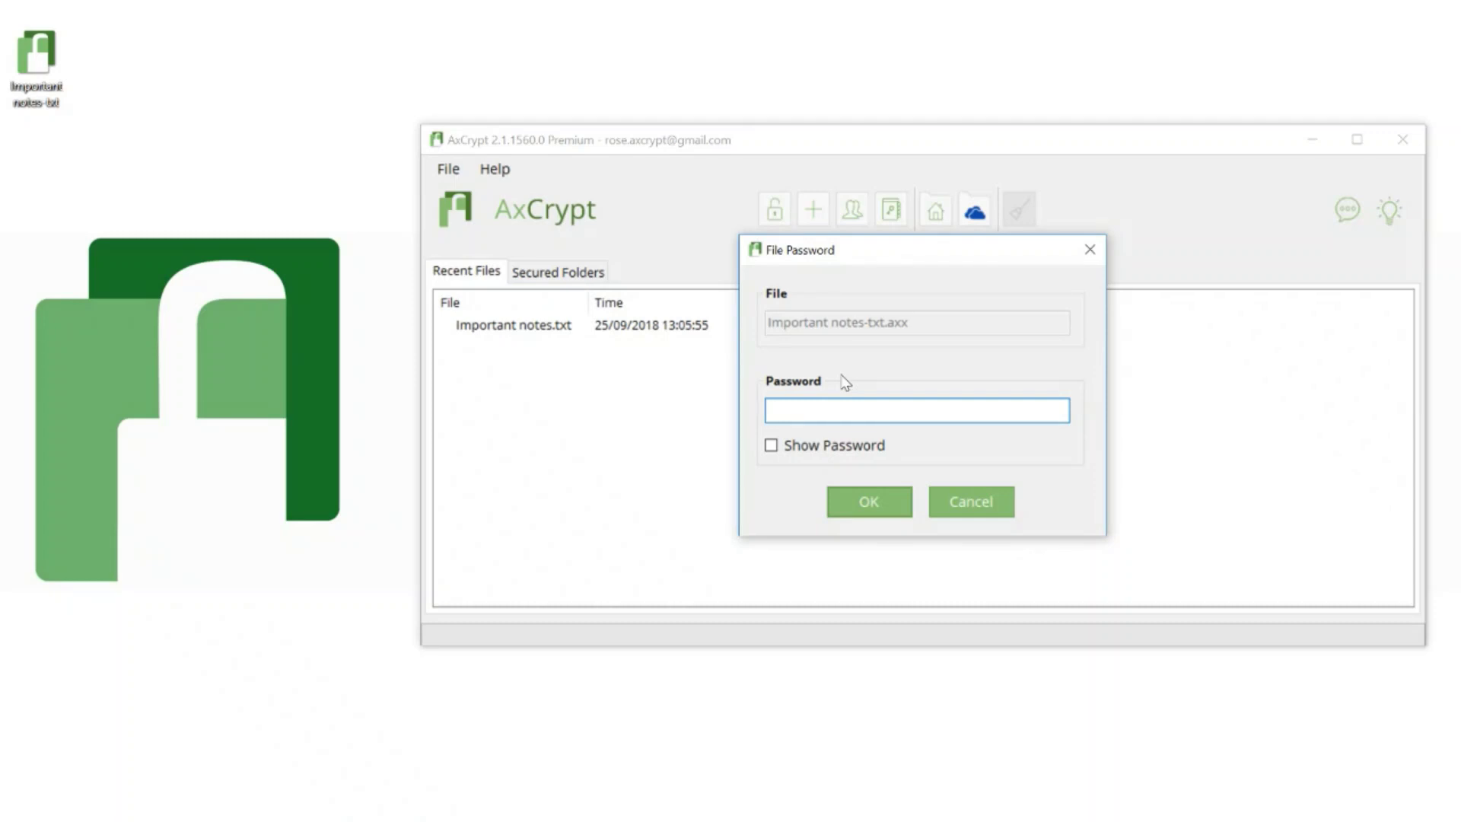
{"action": "type", "text": "12345678901234567"}
Step: Confirm the file password, then try signing in on the website with the account e-mail and a password
{"action": "left_click", "coordinate": [866, 500]}
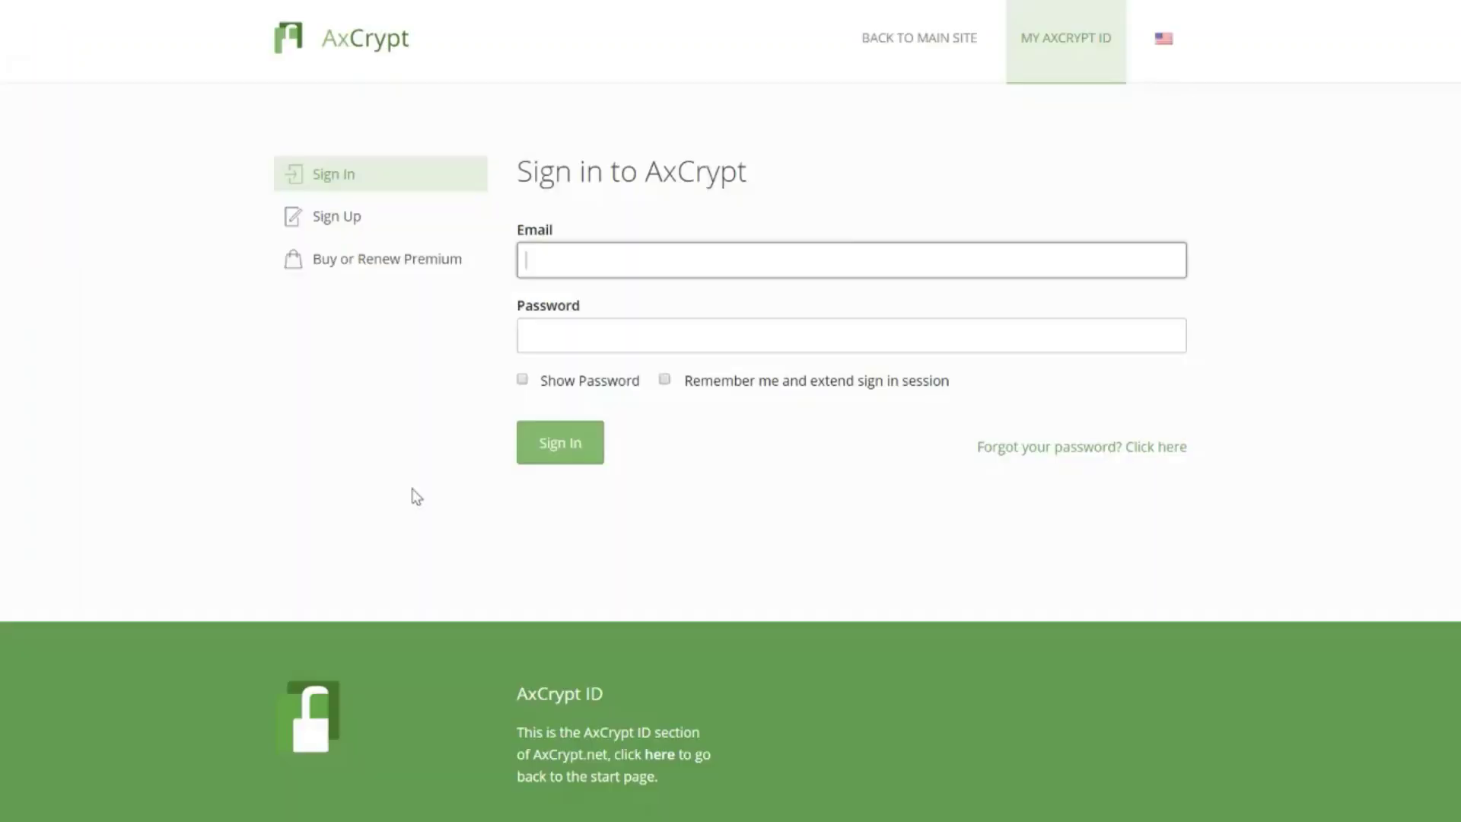
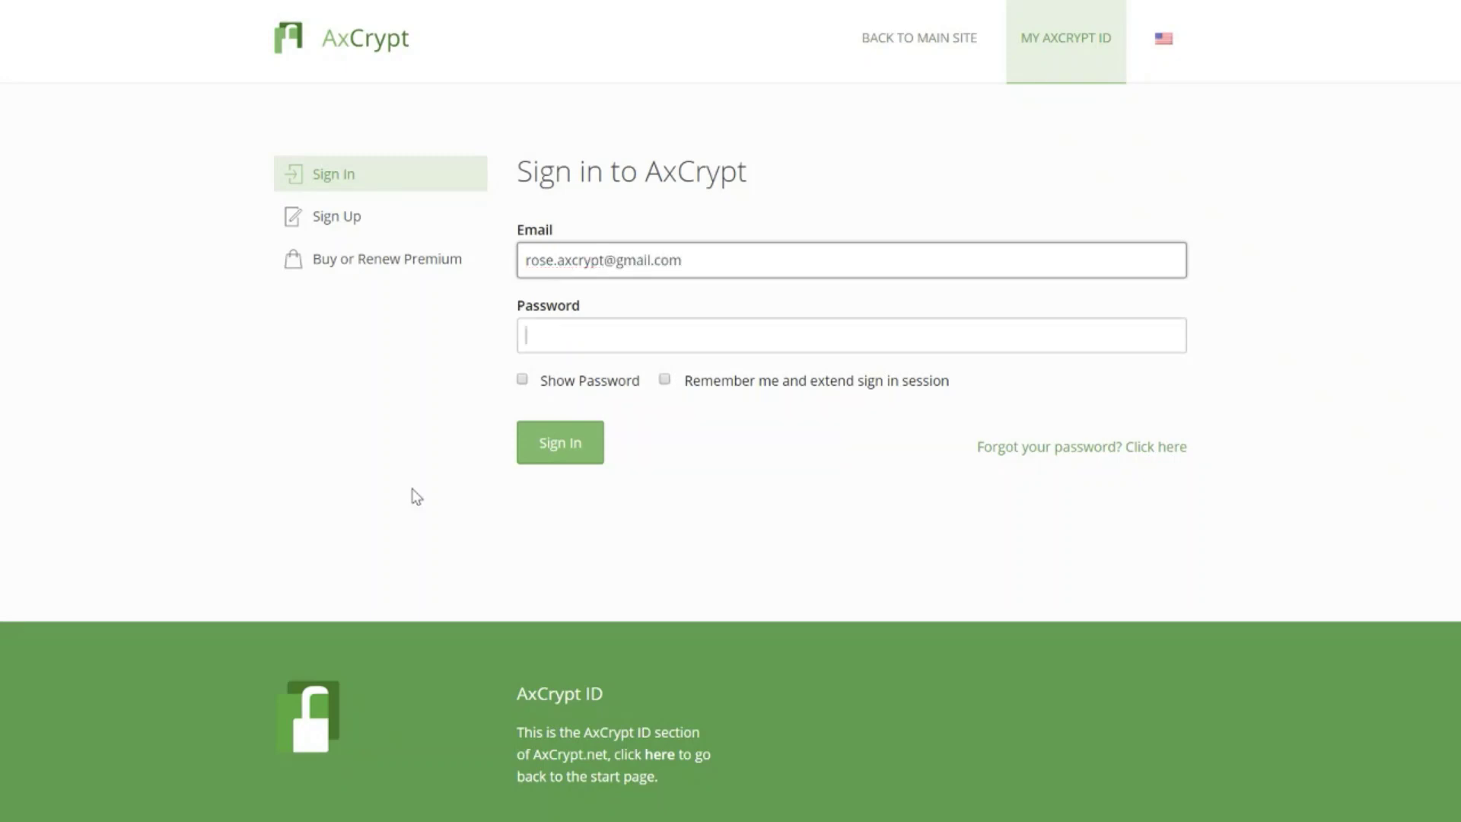
{"action": "key", "text": "Tab"}
{"action": "type", "text": "•••"}
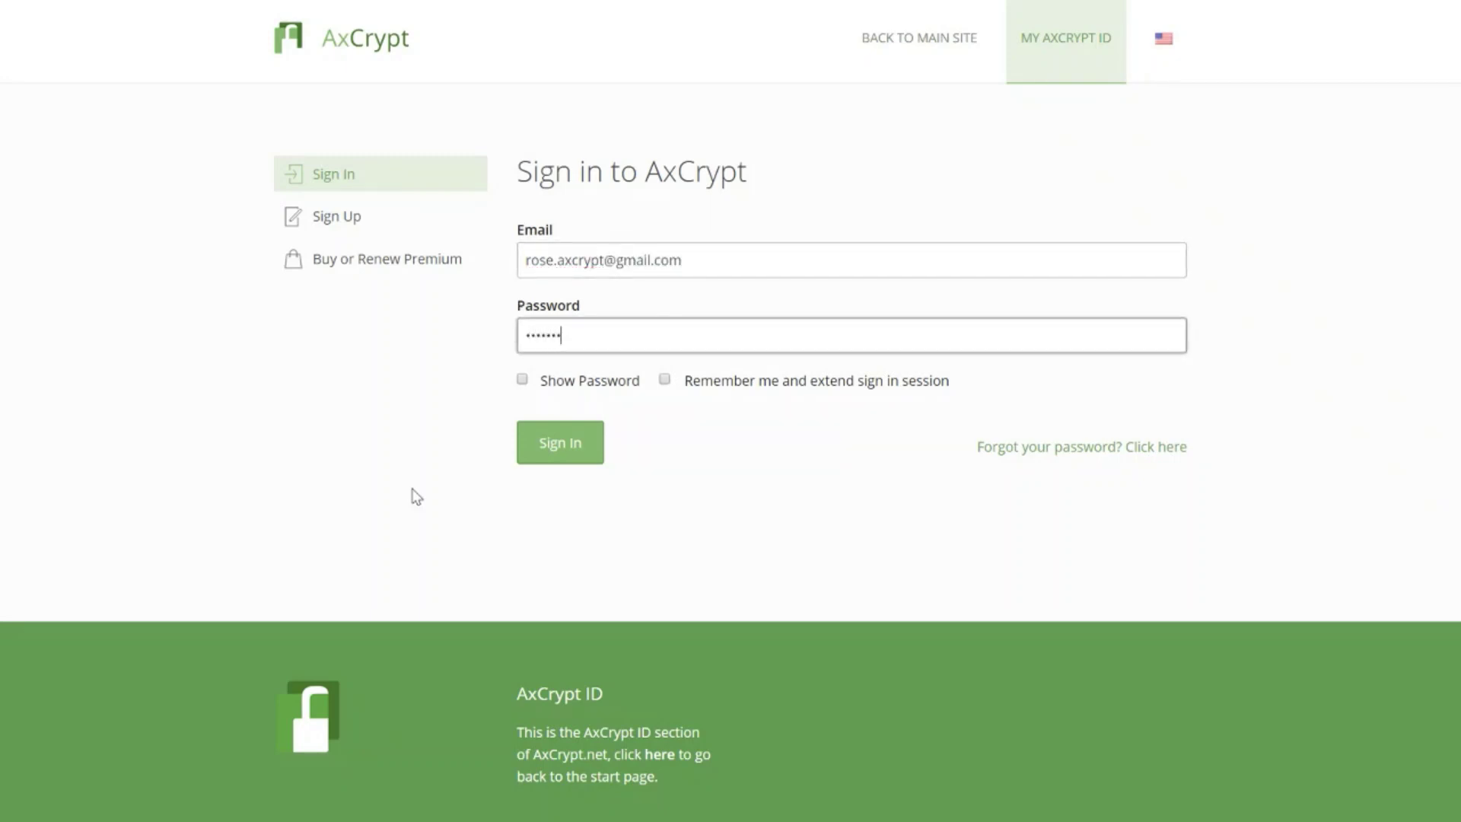
{"action": "type", "text": "•••••••••"}
{"action": "left_click", "coordinate": [561, 445]}
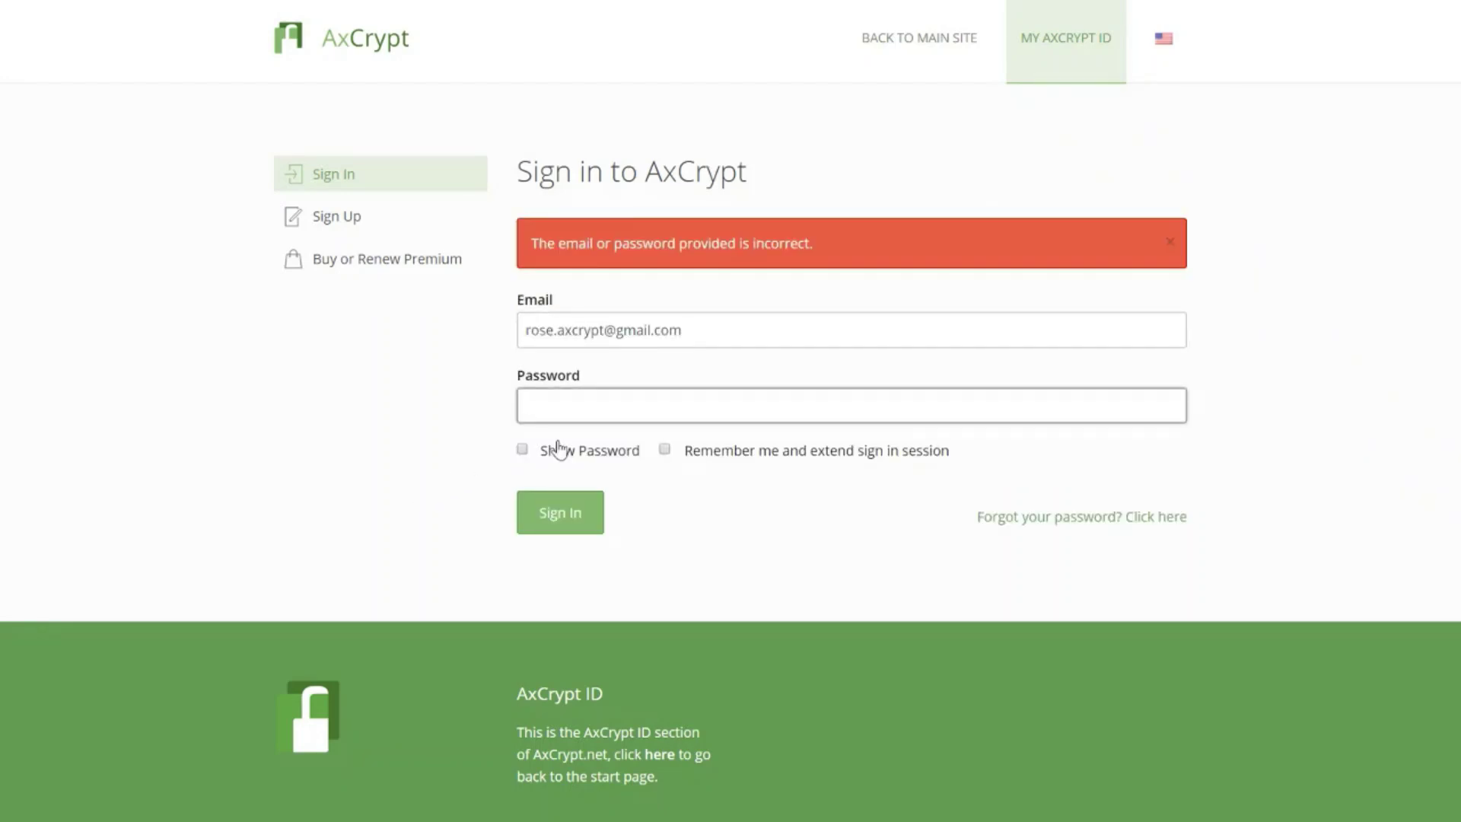
Step: Open the forgotten-password page and enter the account e-mail address
{"action": "left_click", "coordinate": [1034, 522]}
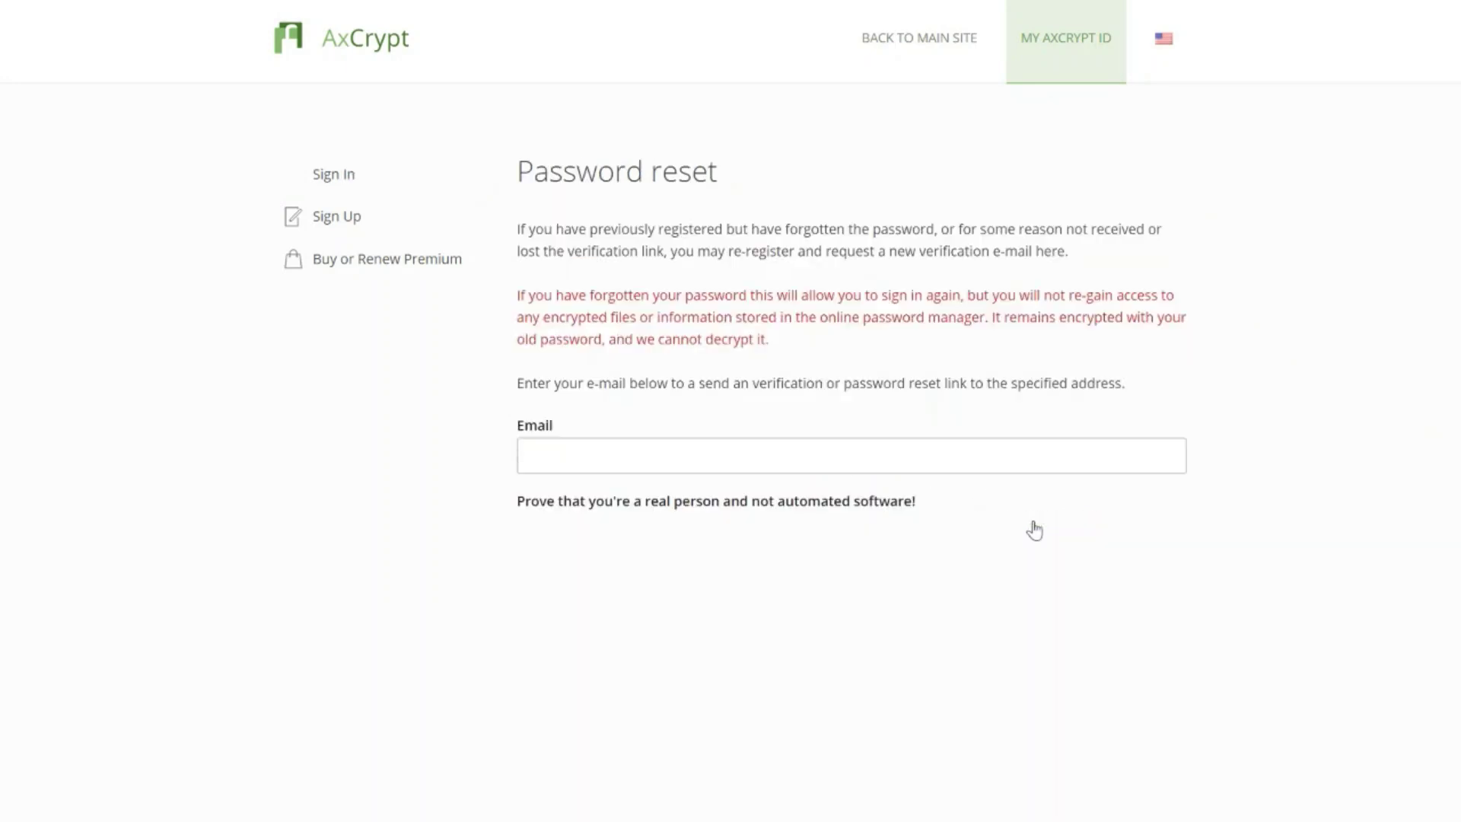
{"action": "left_click", "coordinate": [1016, 460]}
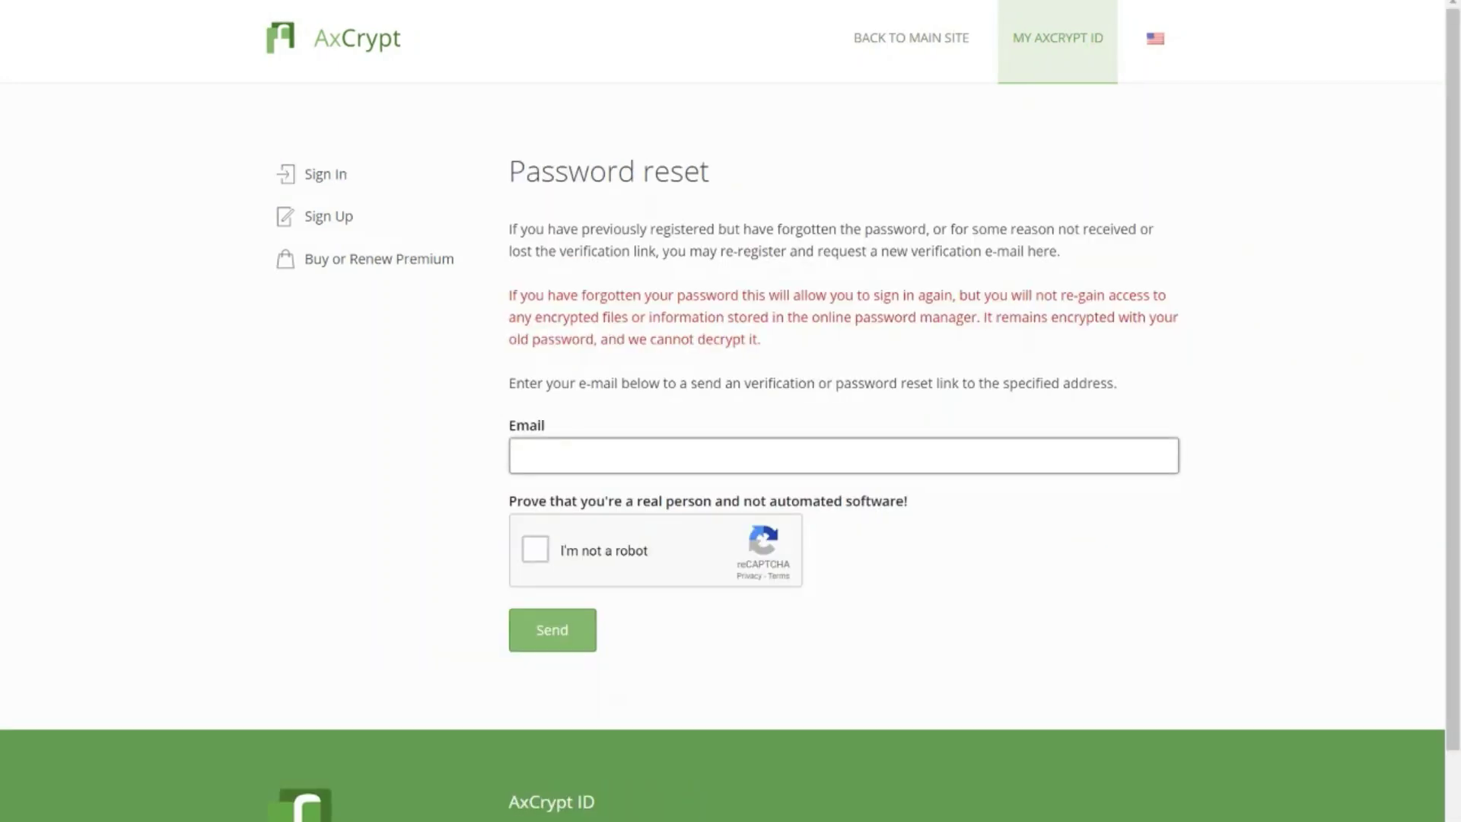
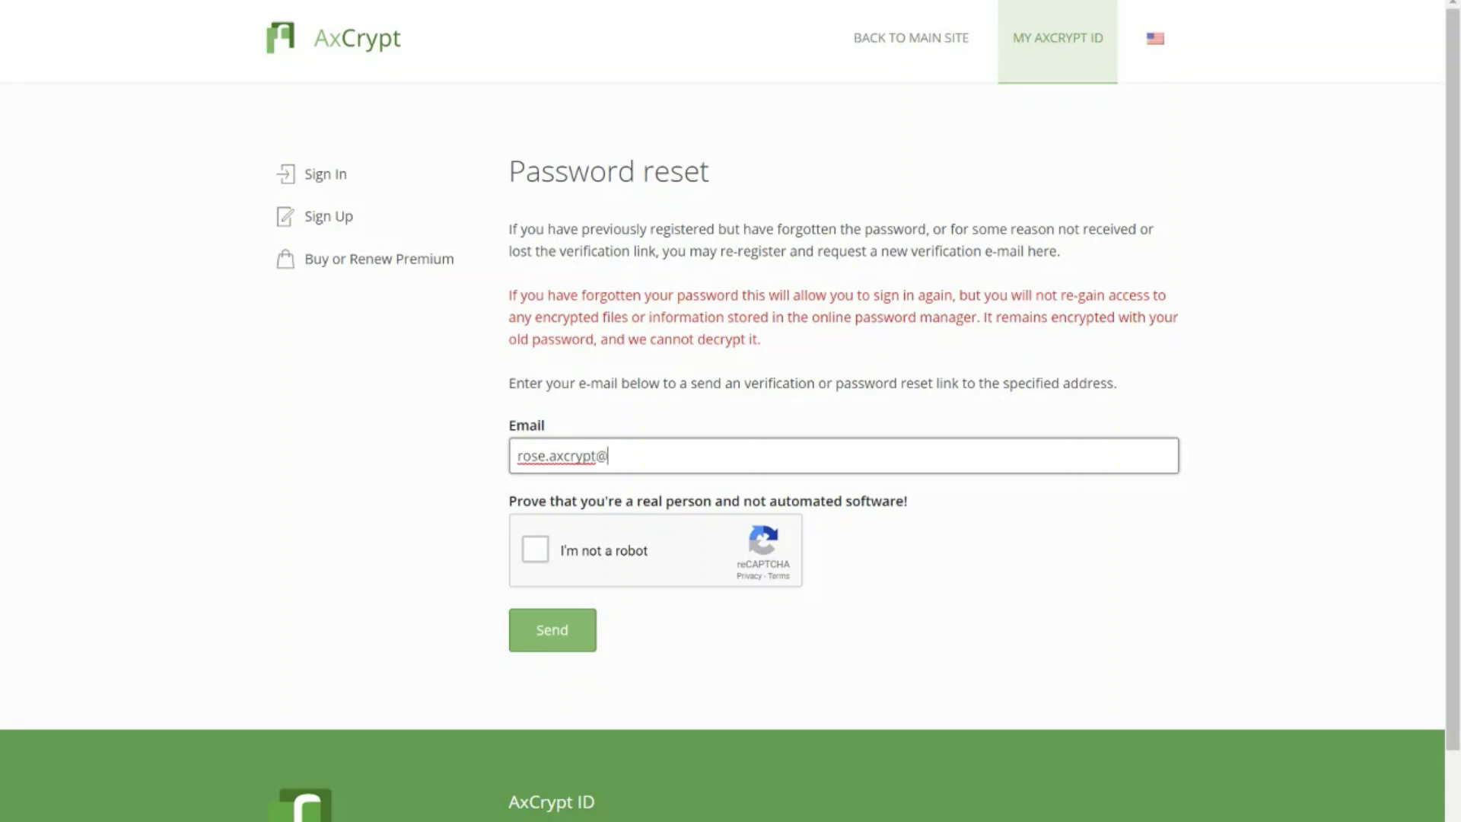
Step: Start the reCAPTCHA and select all six stair squares in the first image challenge
{"action": "left_click", "coordinate": [534, 551]}
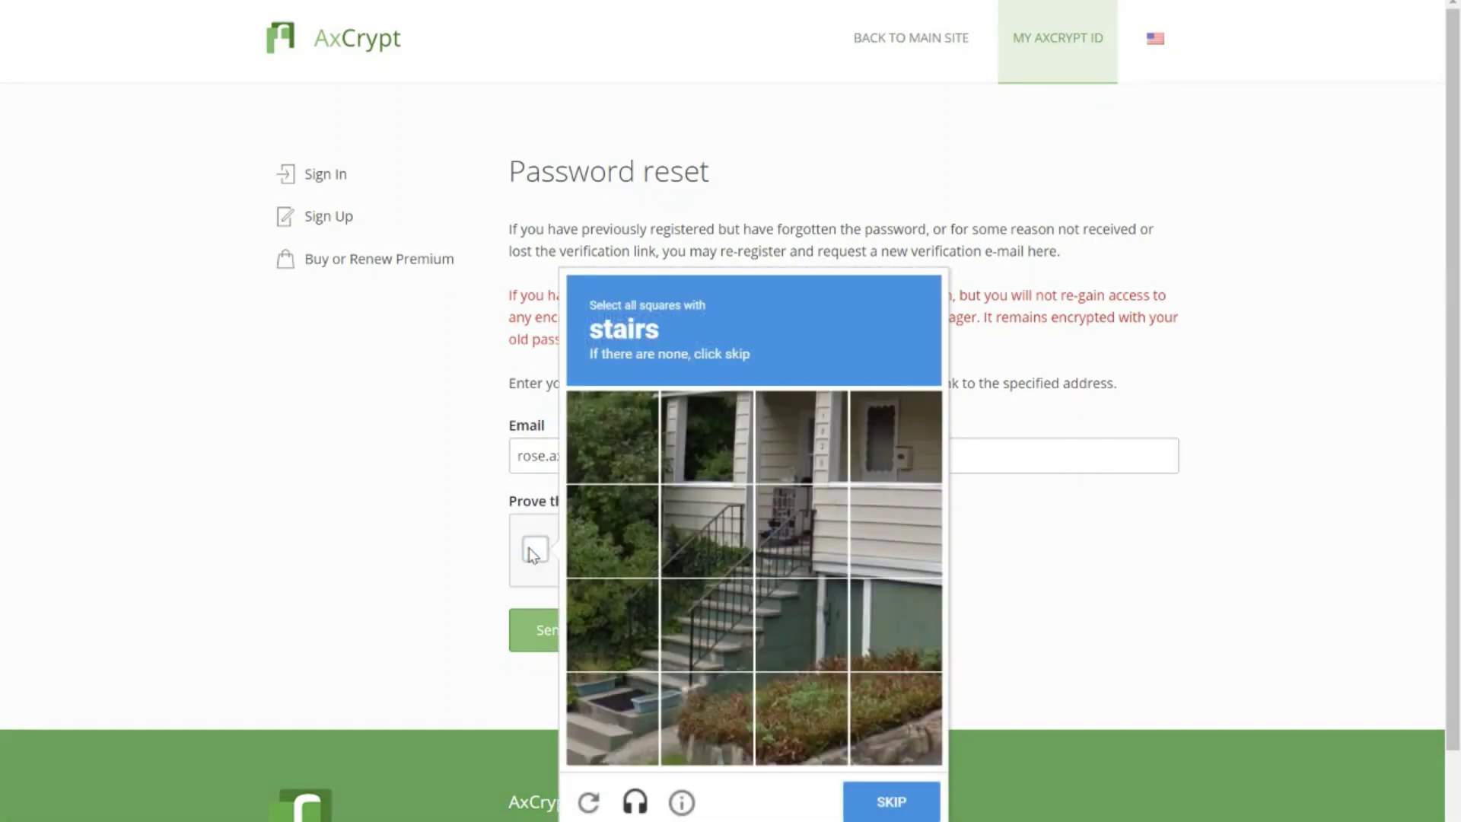
{"action": "left_click", "coordinate": [603, 697]}
{"action": "left_click", "coordinate": [694, 694]}
{"action": "left_click", "coordinate": [707, 624]}
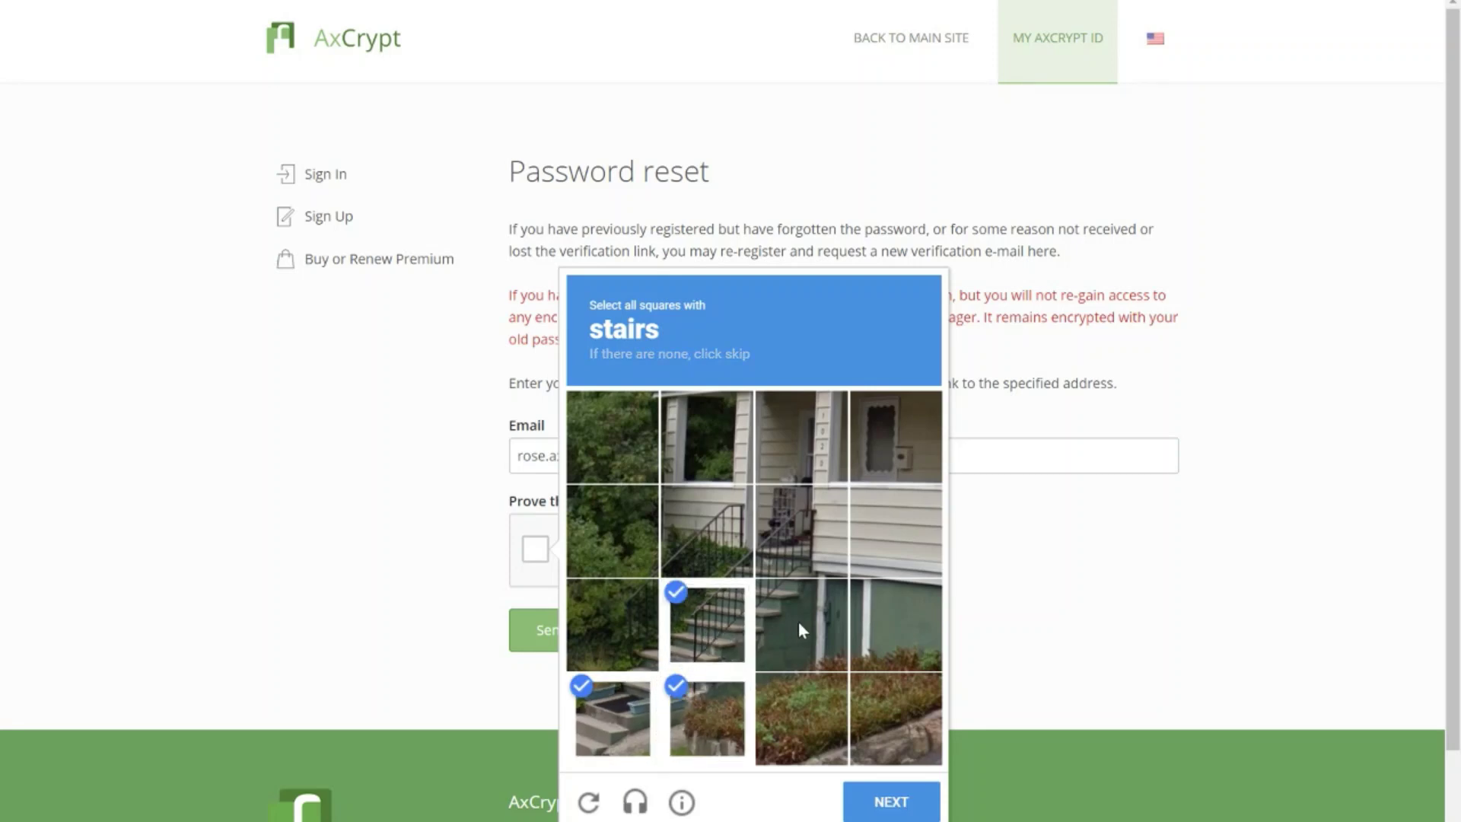
{"action": "left_click", "coordinate": [798, 621]}
{"action": "left_click", "coordinate": [801, 533]}
{"action": "left_click", "coordinate": [722, 562]}
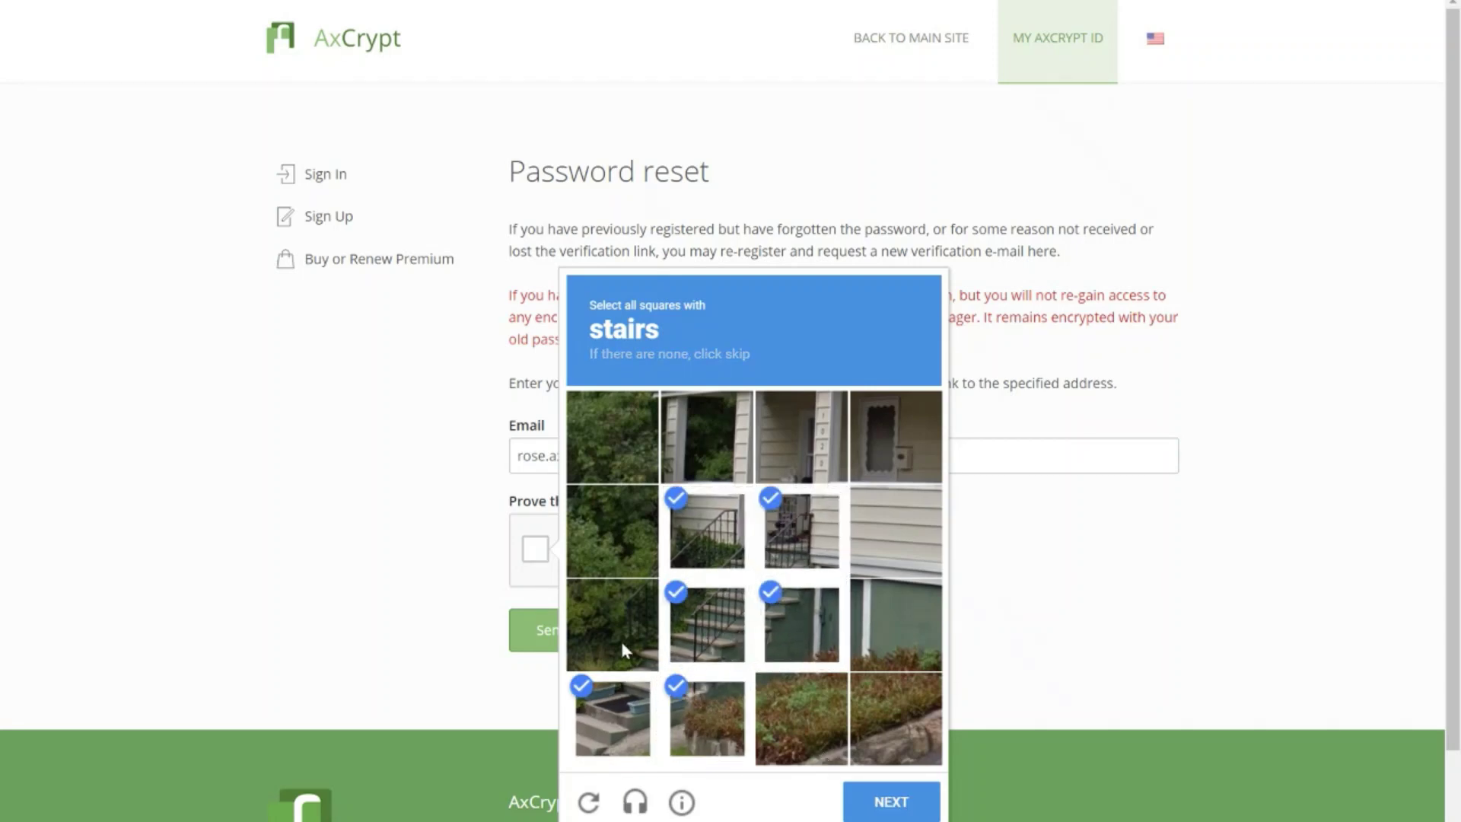
{"action": "left_click", "coordinate": [909, 802]}
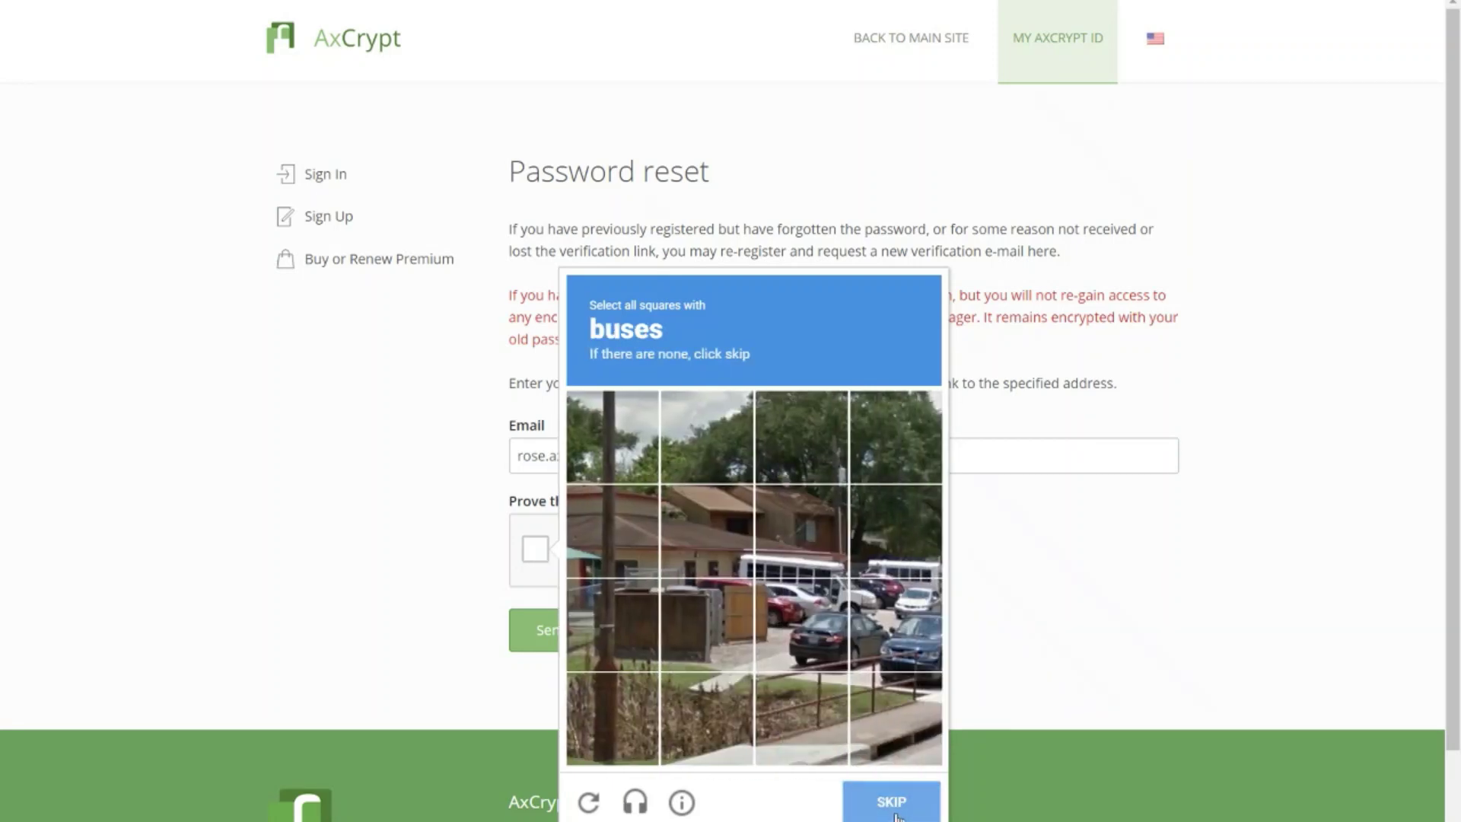
Step: Select the five bus squares, verify the challenge, and send the password reset request
{"action": "left_click", "coordinate": [870, 573]}
{"action": "left_click", "coordinate": [818, 556]}
{"action": "left_click", "coordinate": [805, 601]}
{"action": "left_click", "coordinate": [720, 545]}
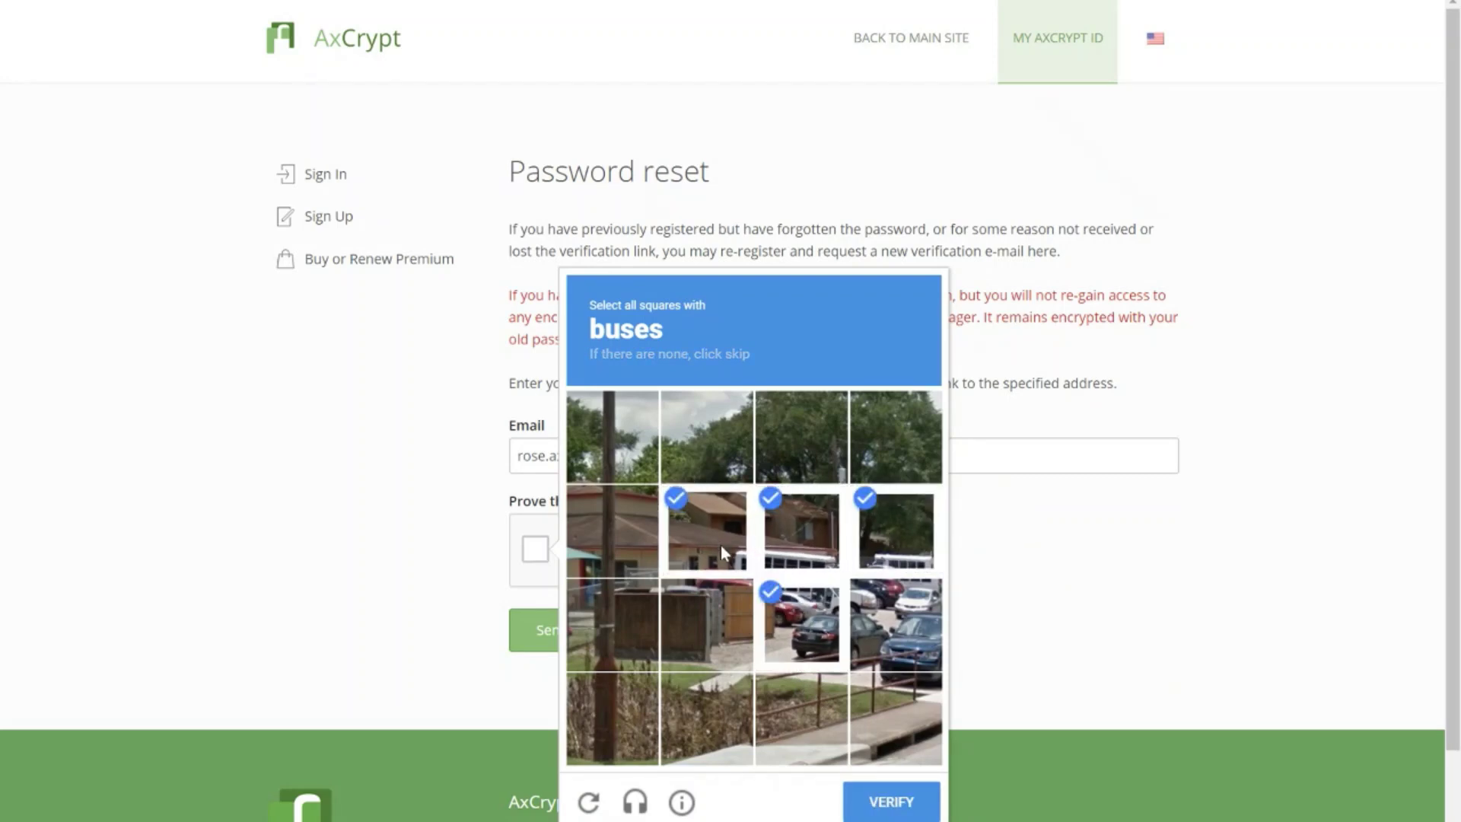
{"action": "left_click", "coordinate": [897, 614]}
{"action": "left_click", "coordinate": [899, 802]}
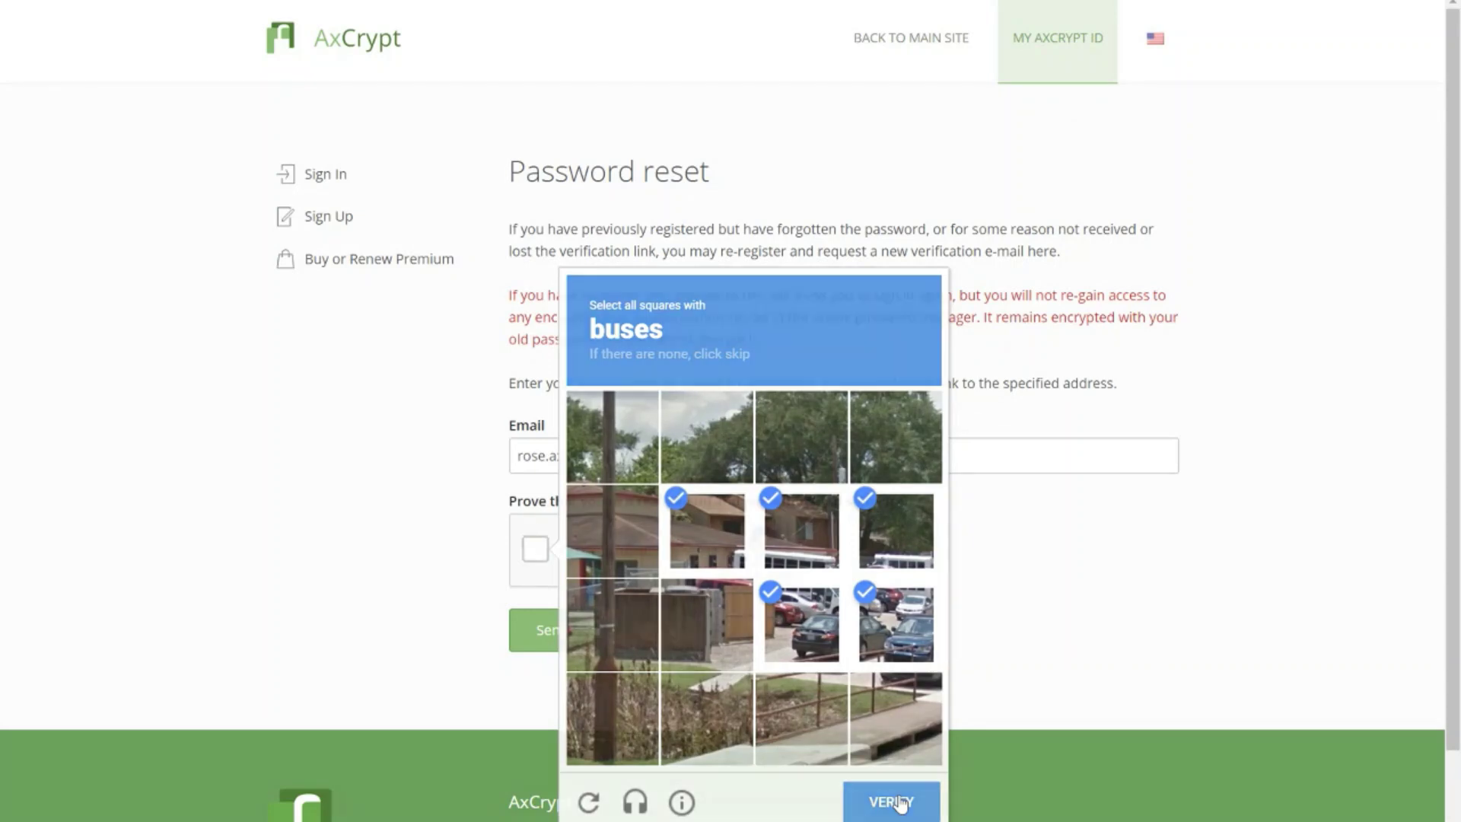
{"action": "left_click", "coordinate": [550, 640]}
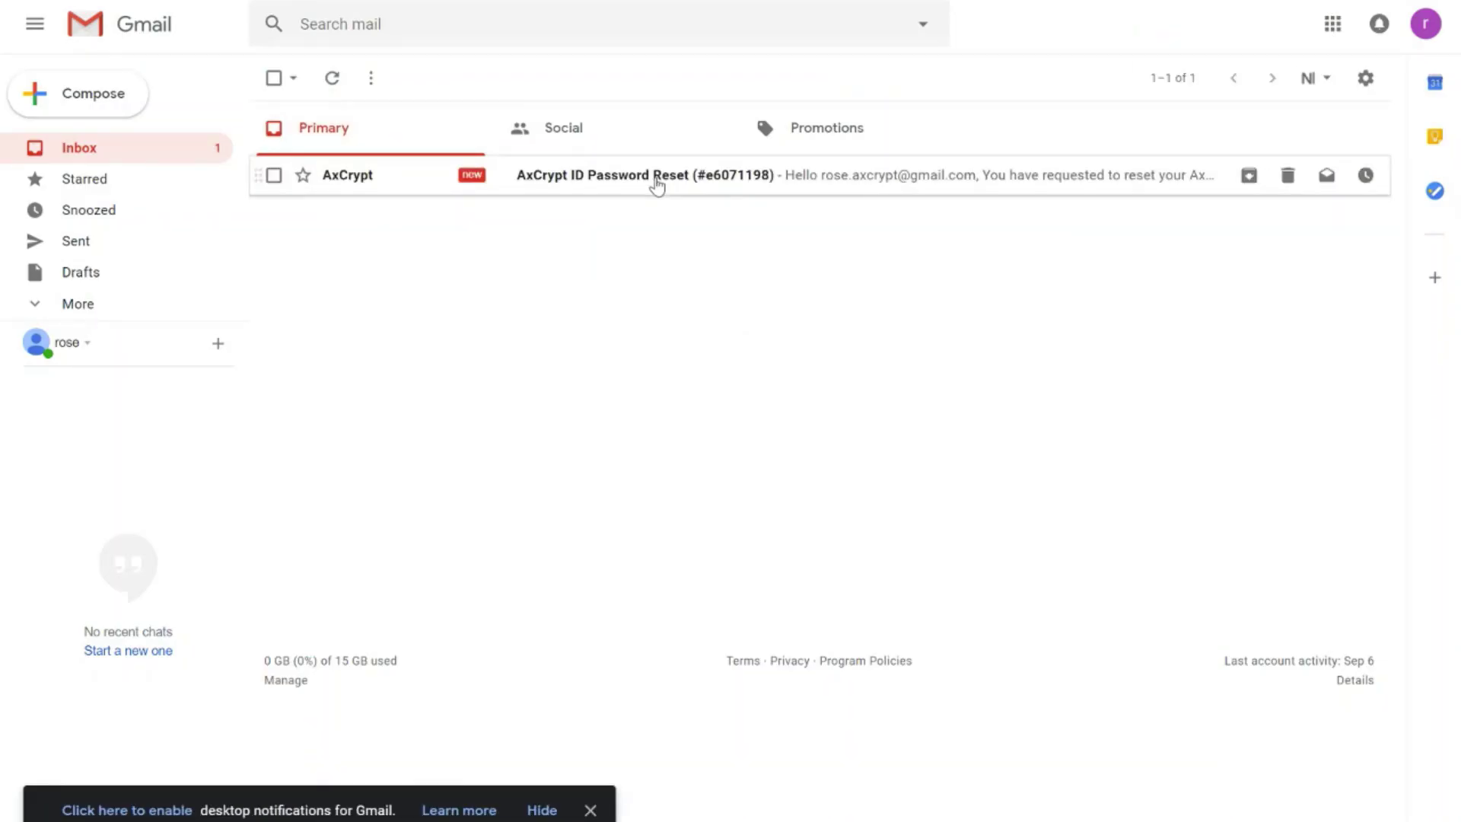
Step: Open the newest AxCrypt ID Password Reset e-mail in the Gmail inbox
{"action": "left_click", "coordinate": [657, 185]}
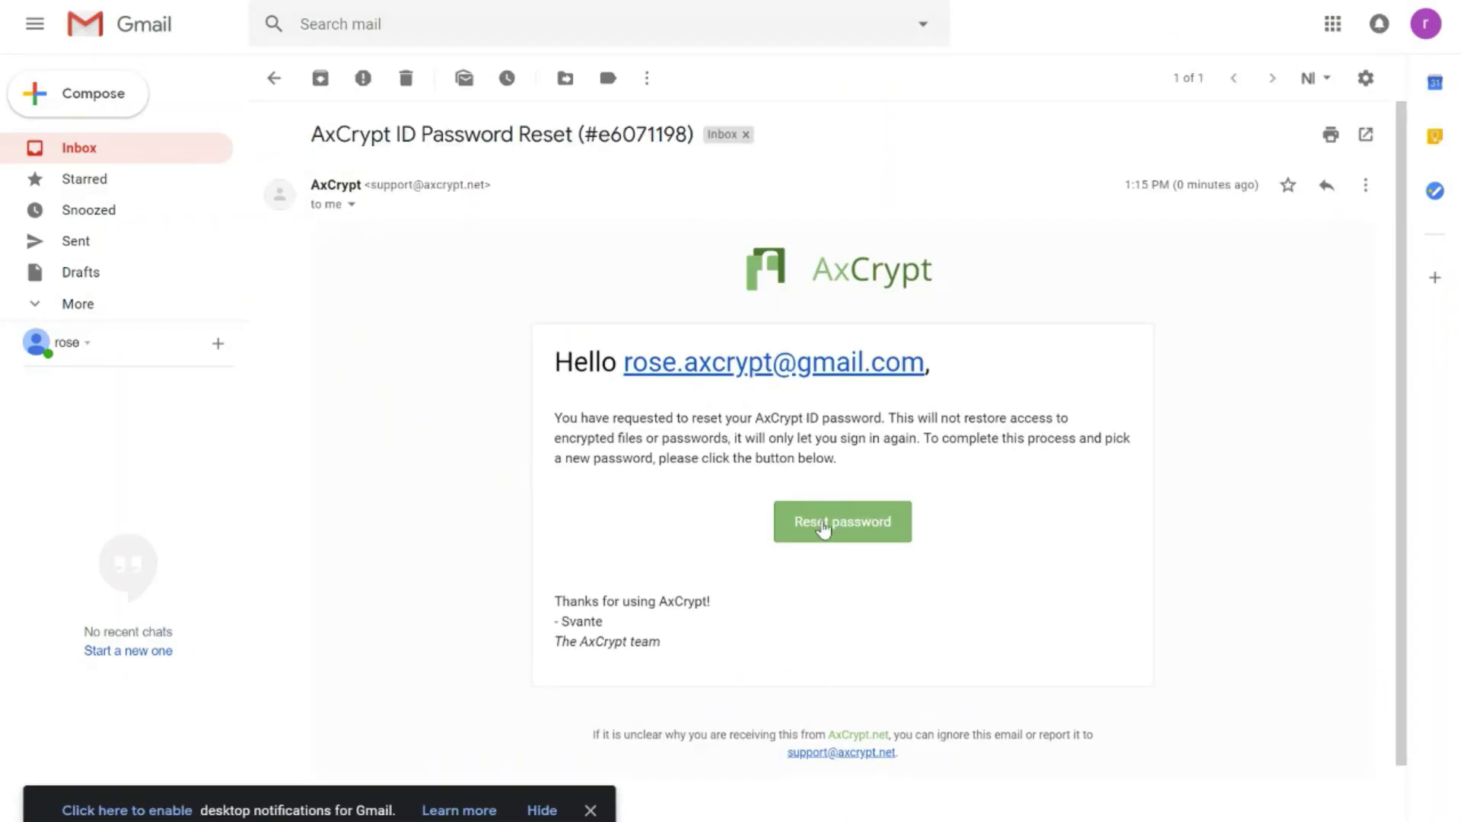